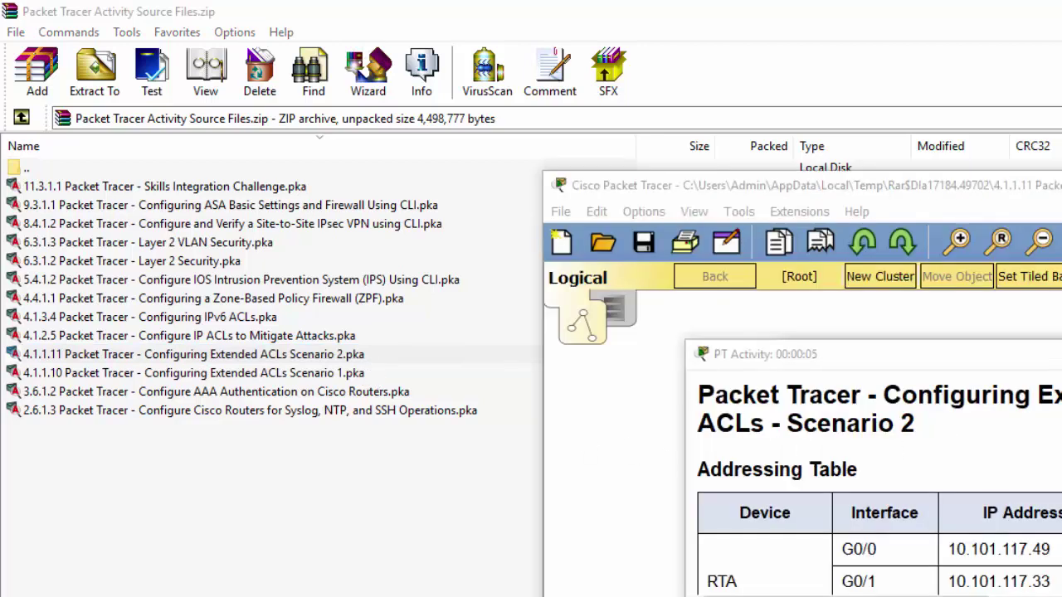
# - Dismiss the PT Activity and User Profile prompts to show RTA, SWC and the PCs
pyautogui.press('Return')
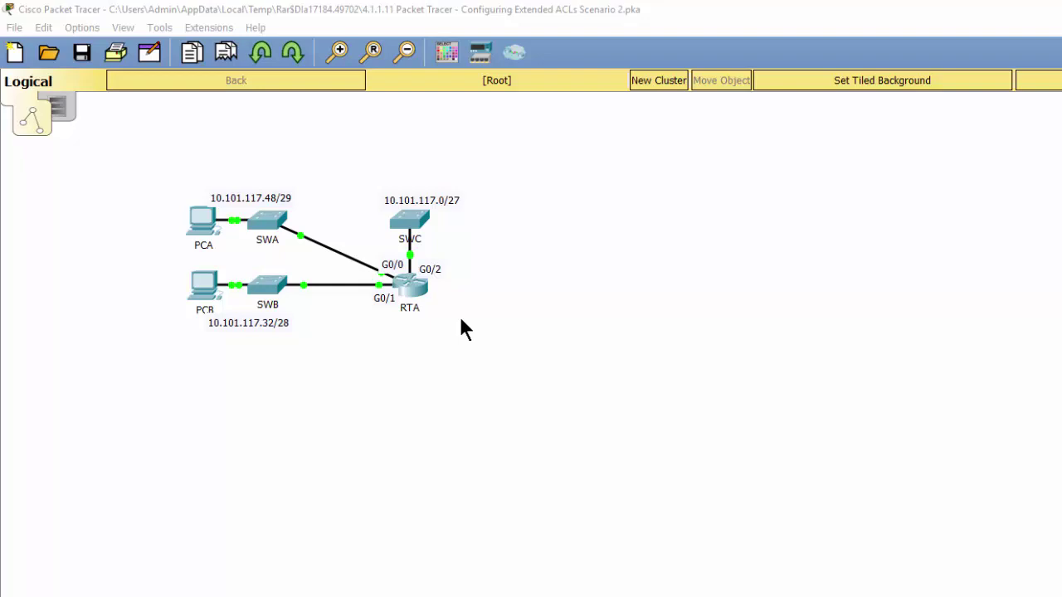
# - Open RTA's CLI tab in a widened window and start the console session
pyautogui.click(415, 303)
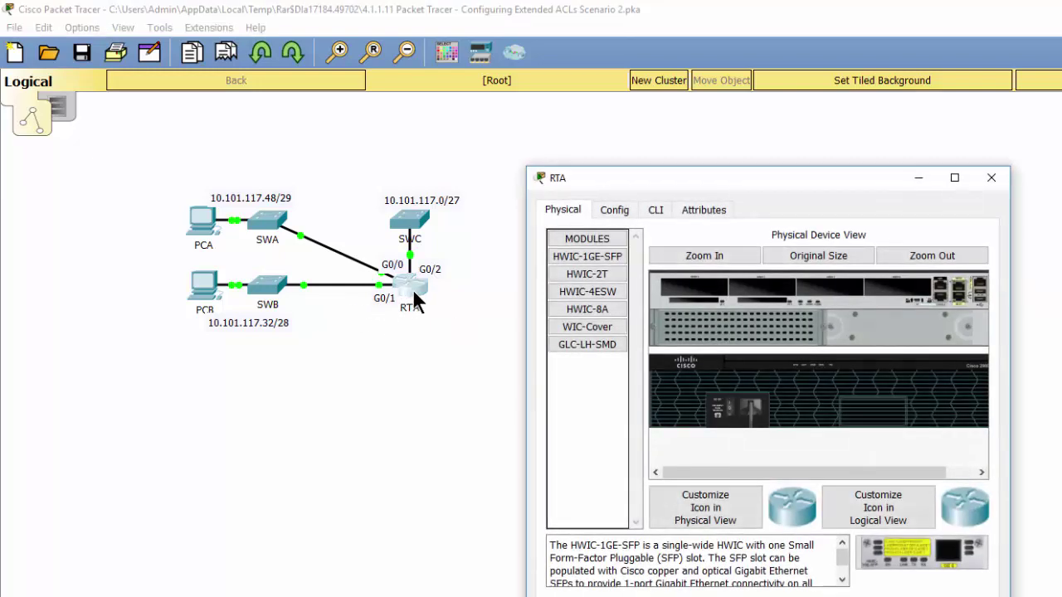
pyautogui.click(656, 211)
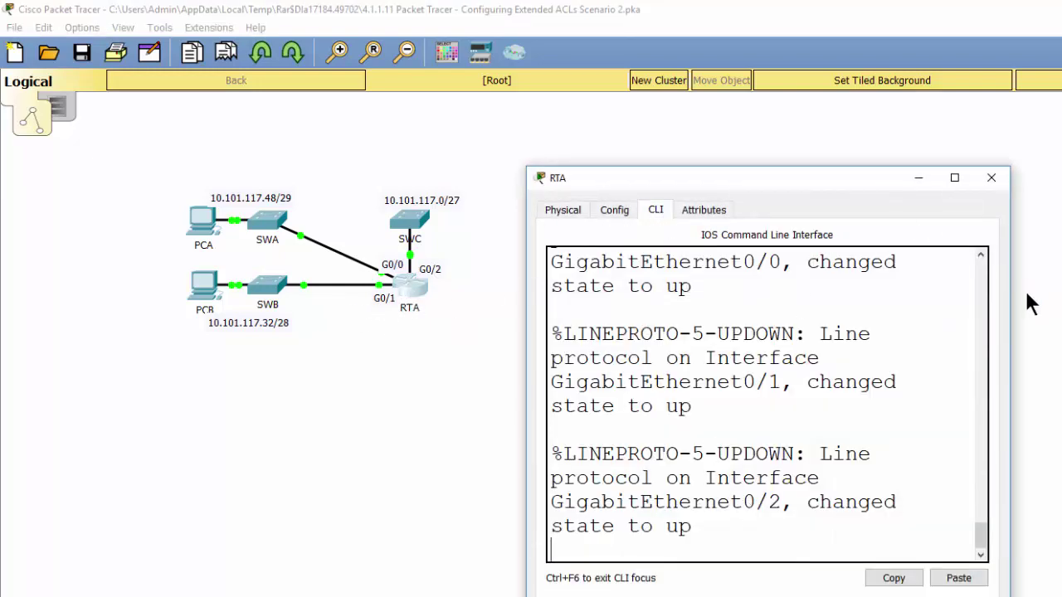
pyautogui.moveTo(1011, 302); pyautogui.dragTo(1061, 303)
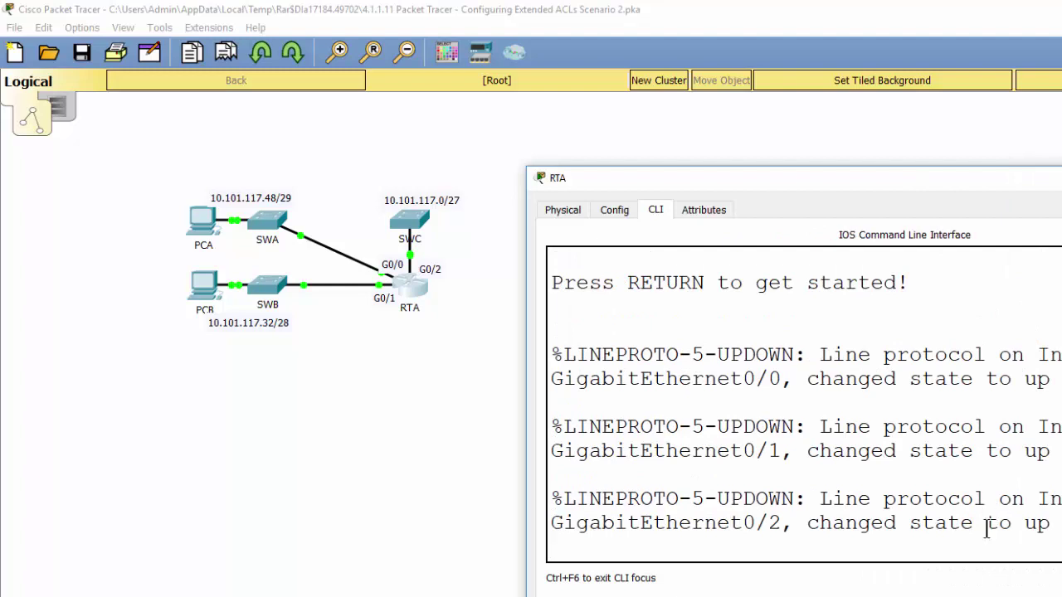
pyautogui.press('Return')
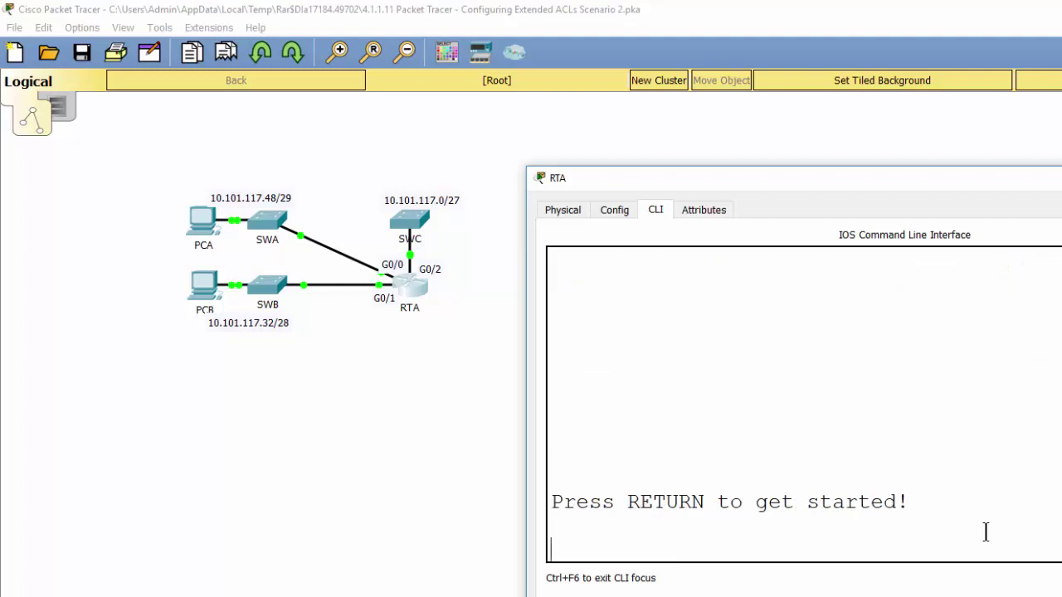
# - Log in with the console password, then 'en' and the enable password to reach RTA#
pyautogui.press('Return')
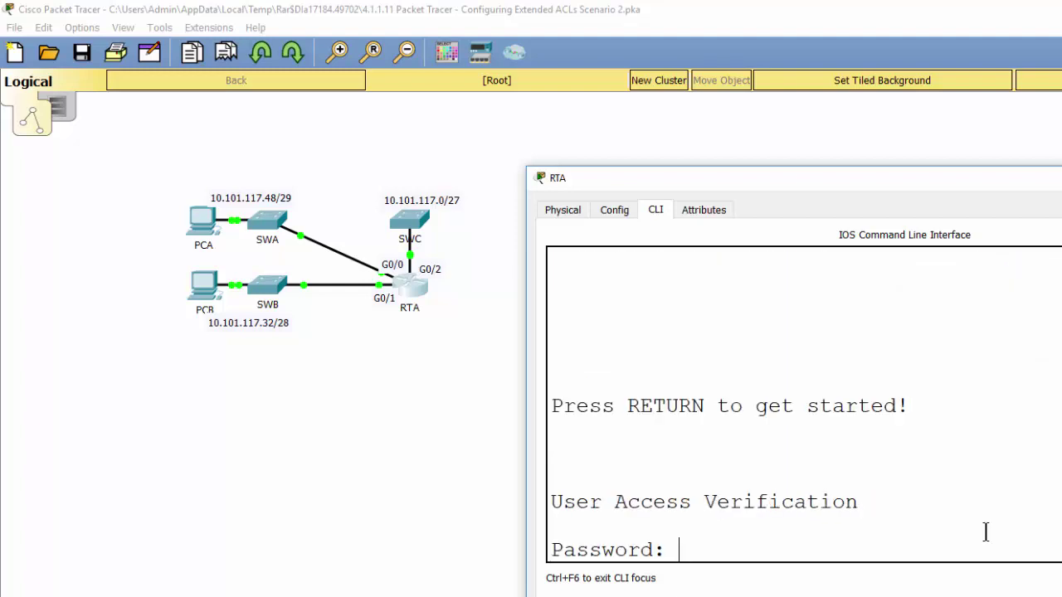
pyautogui.press('Return')
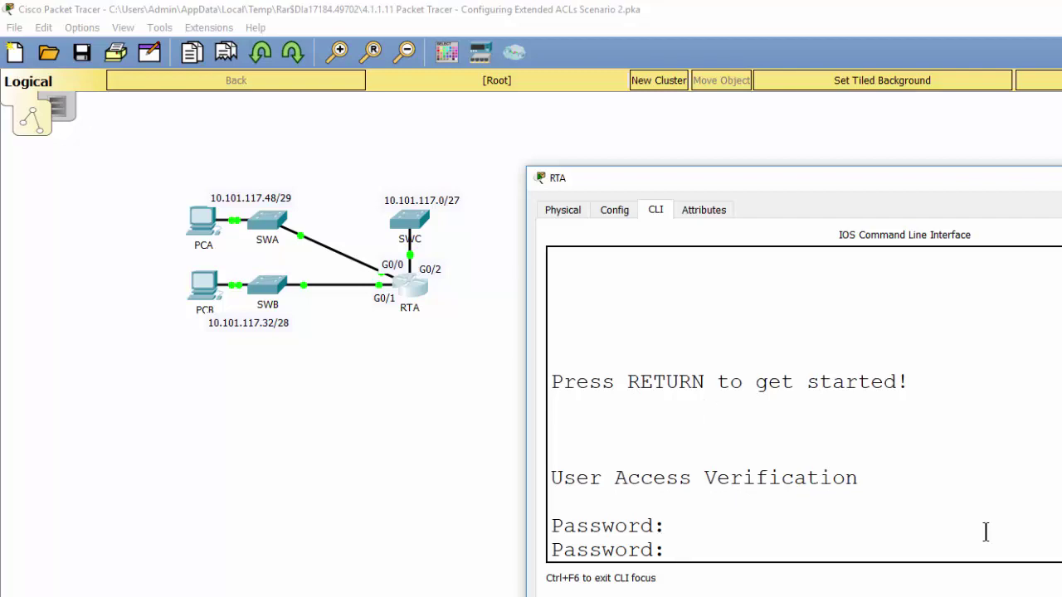
pyautogui.press('Return')
pyautogui.write('en')
pyautogui.press('Return')
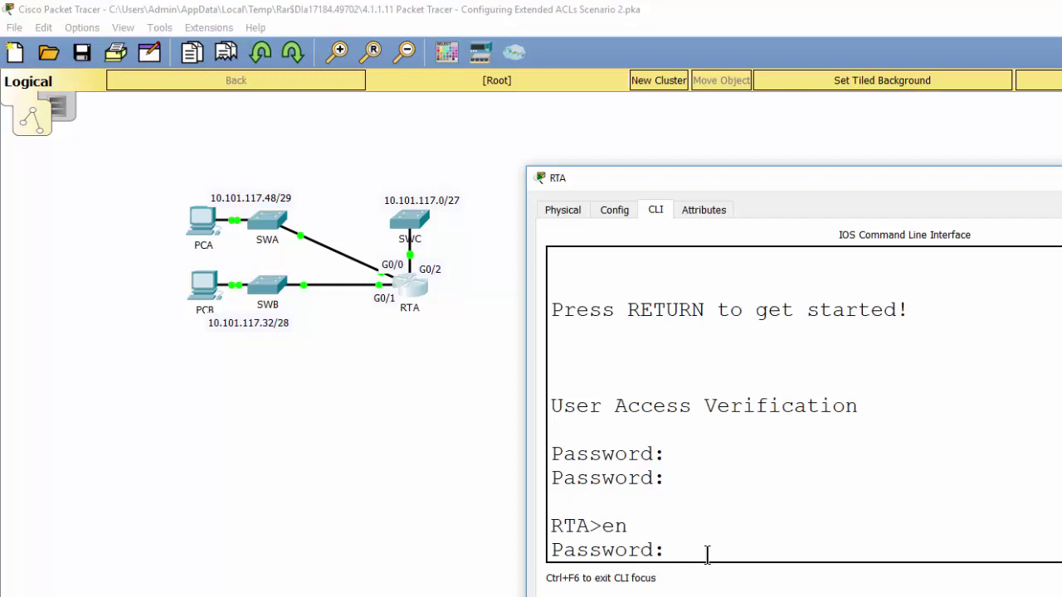
pyautogui.press('Return')
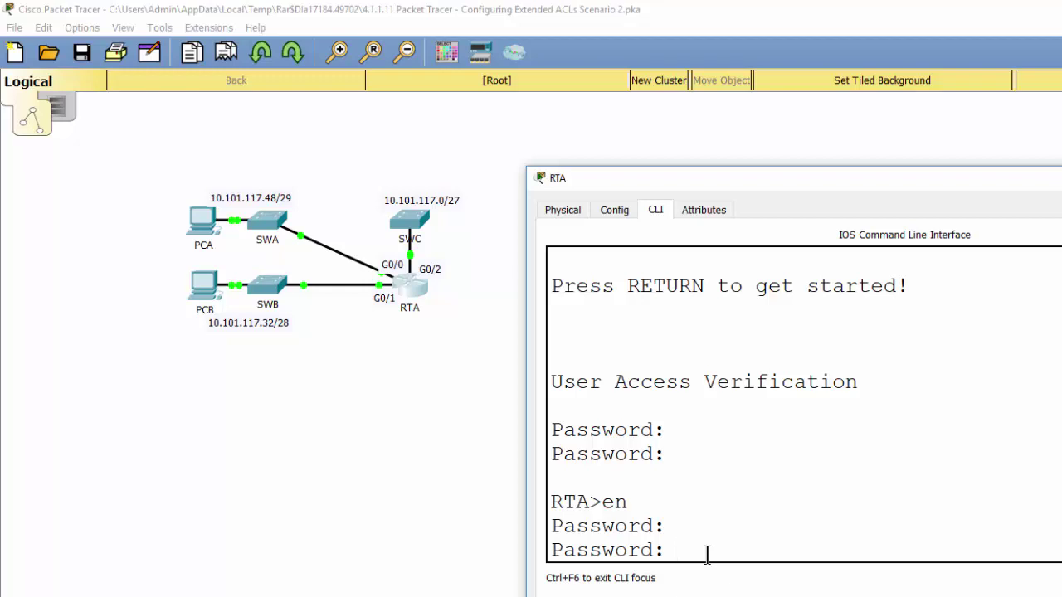
pyautogui.press('Return')
pyautogui.press('Return')
pyautogui.press('Return')
pyautogui.press('Return')
pyautogui.press('Return')
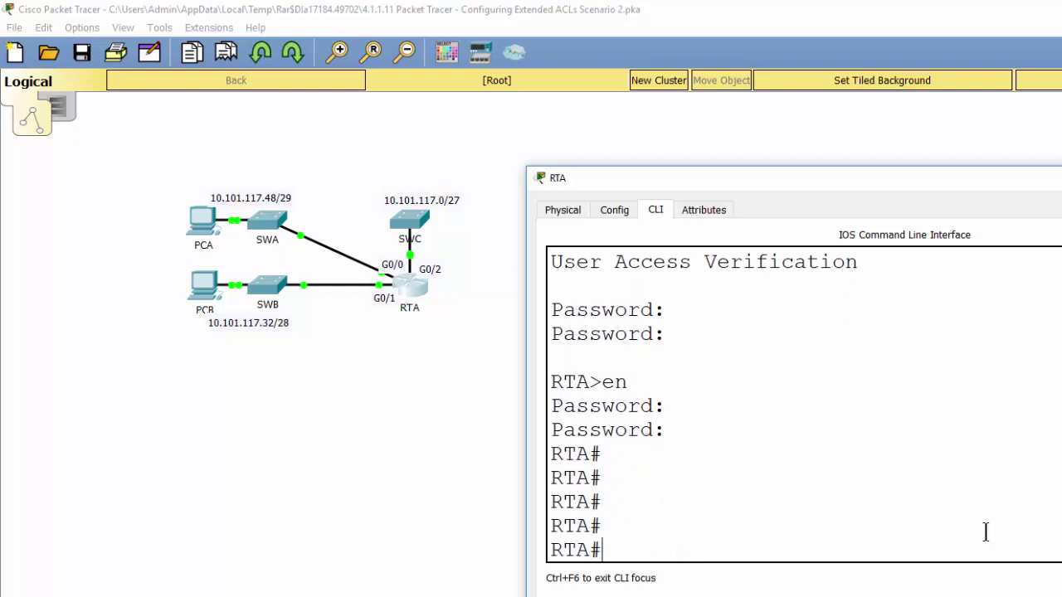
# - Enter 'conf t' and begin 'access-list 199 permit tcp 10.101.117.32 0.0.0.15'
pyautogui.write('conf t')
pyautogui.press('Return')
pyautogui.press('Return')
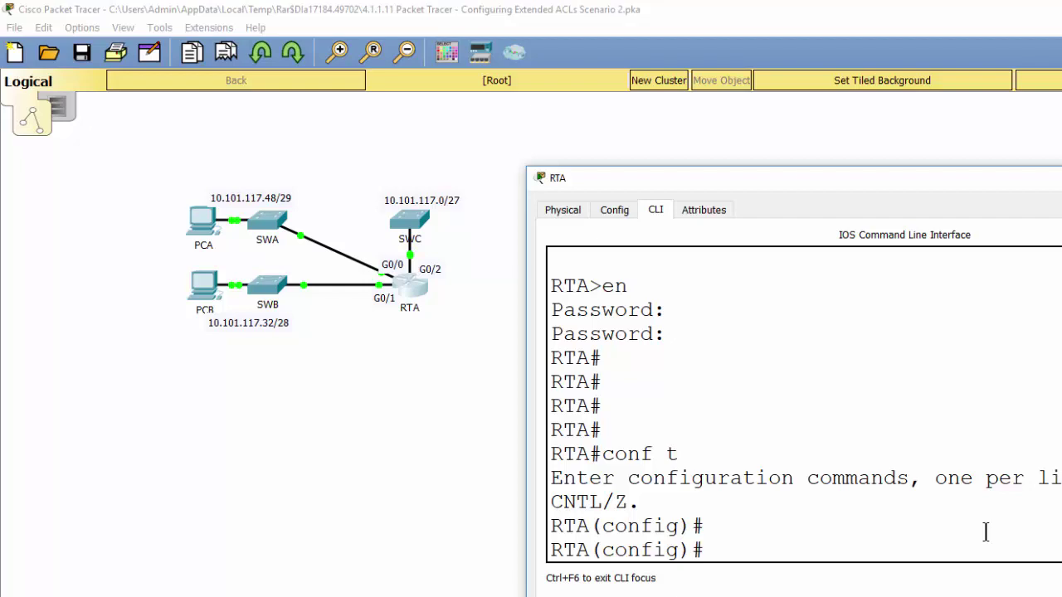
pyautogui.write('acc')
pyautogui.press('Tab')
pyautogui.write('199 ')
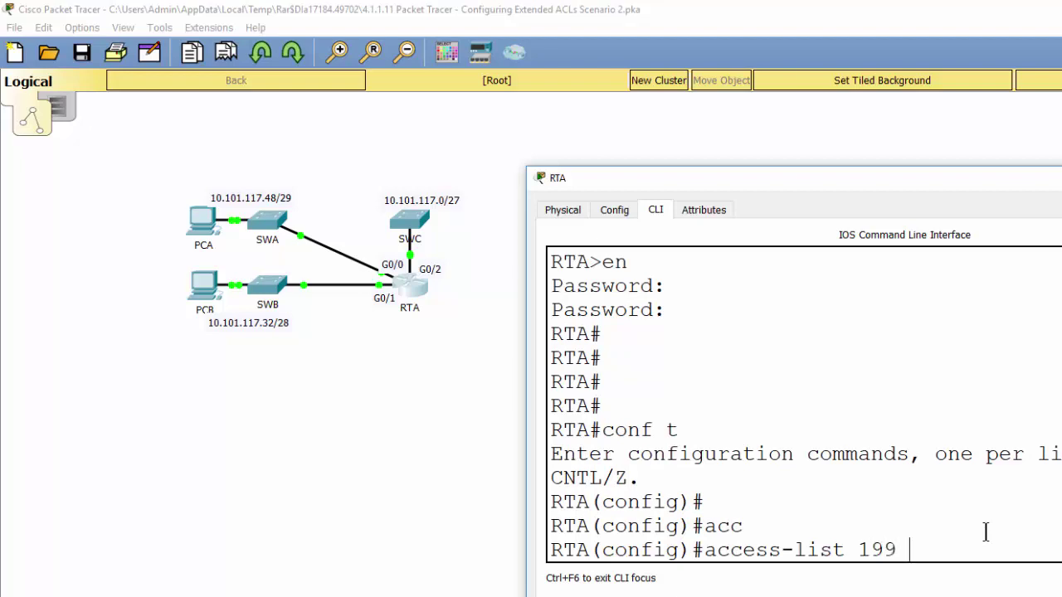
pyautogui.write('permit tcp')
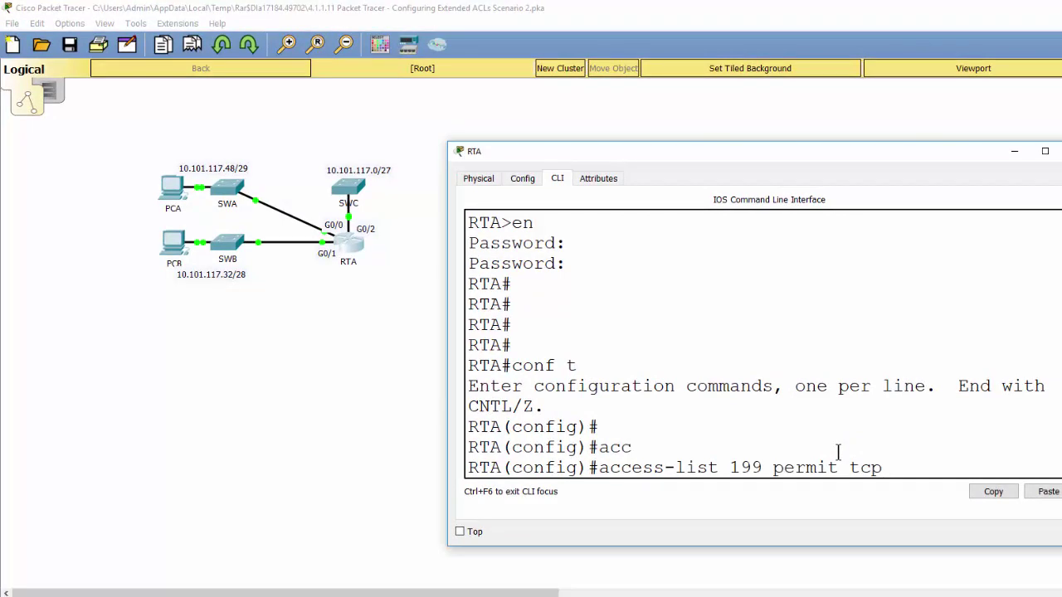
pyautogui.write('10.101.117.32')
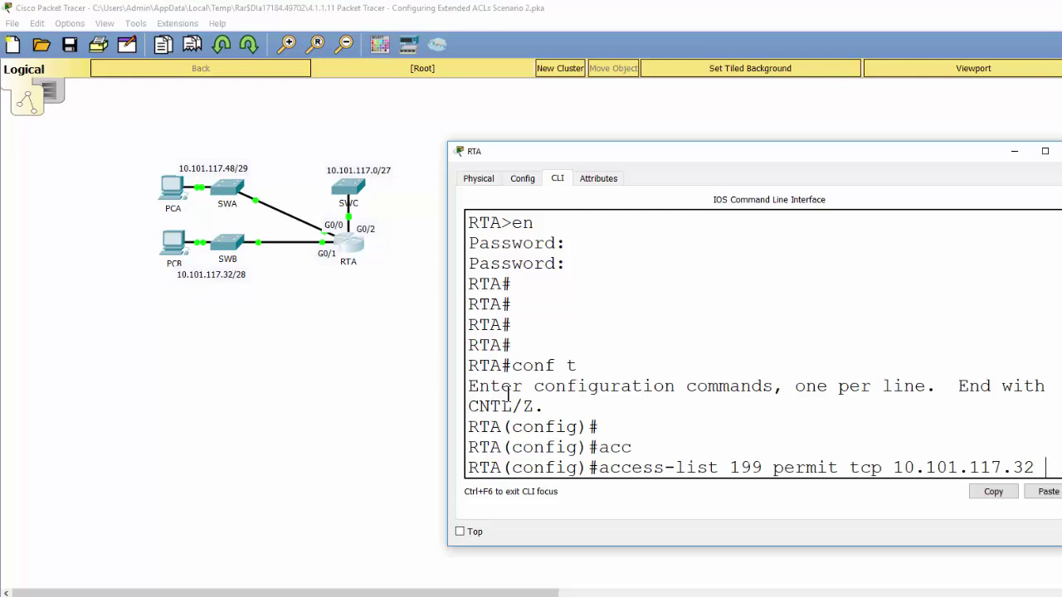
pyautogui.write('0.0.0.')
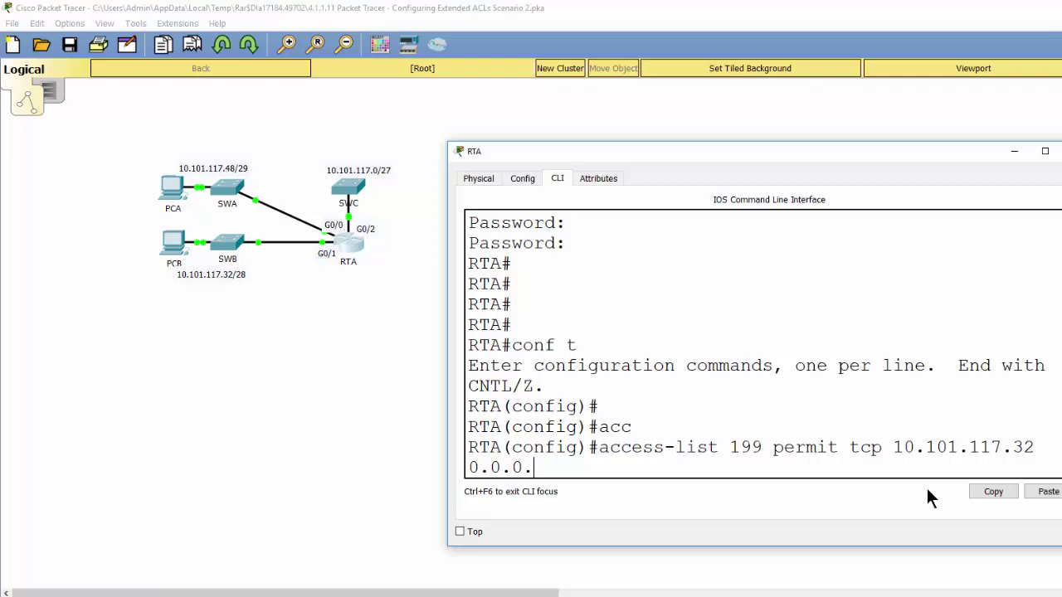
pyautogui.write('15')
# - Finish the entry with destination 10.101.117.0 0.0.0.31 eq 22 and submit it
pyautogui.write('10.101.117.0')
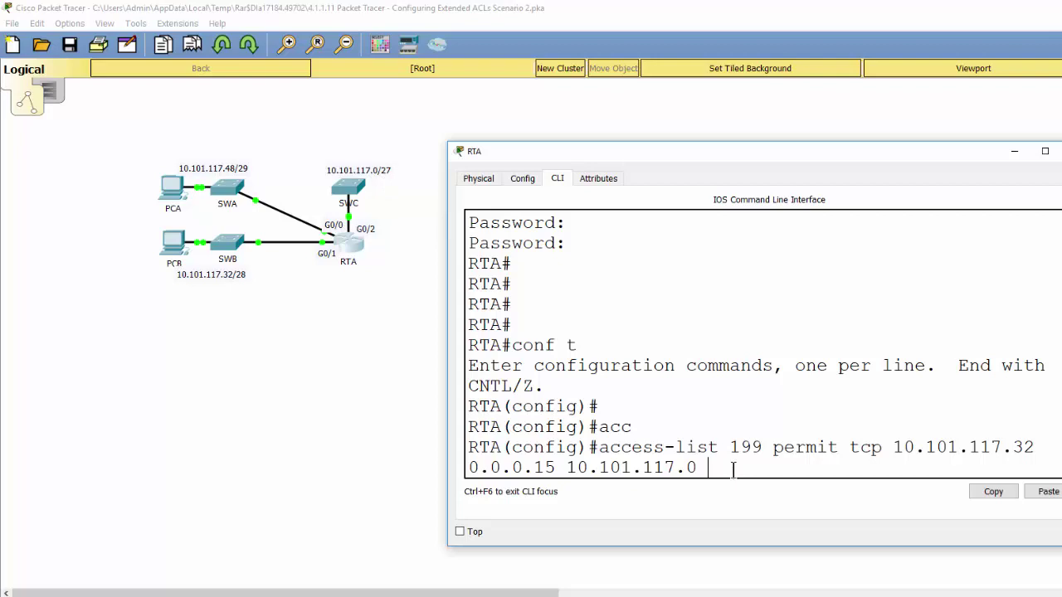
pyautogui.write('0.0.0.31')
pyautogui.write('eq ?')
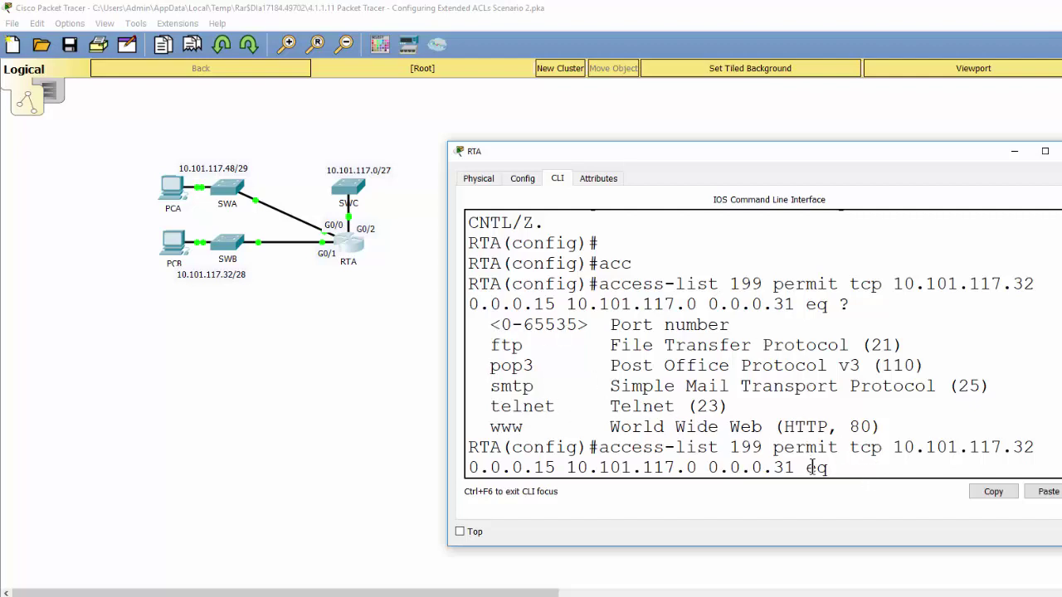
pyautogui.write('22')
pyautogui.press('Return')
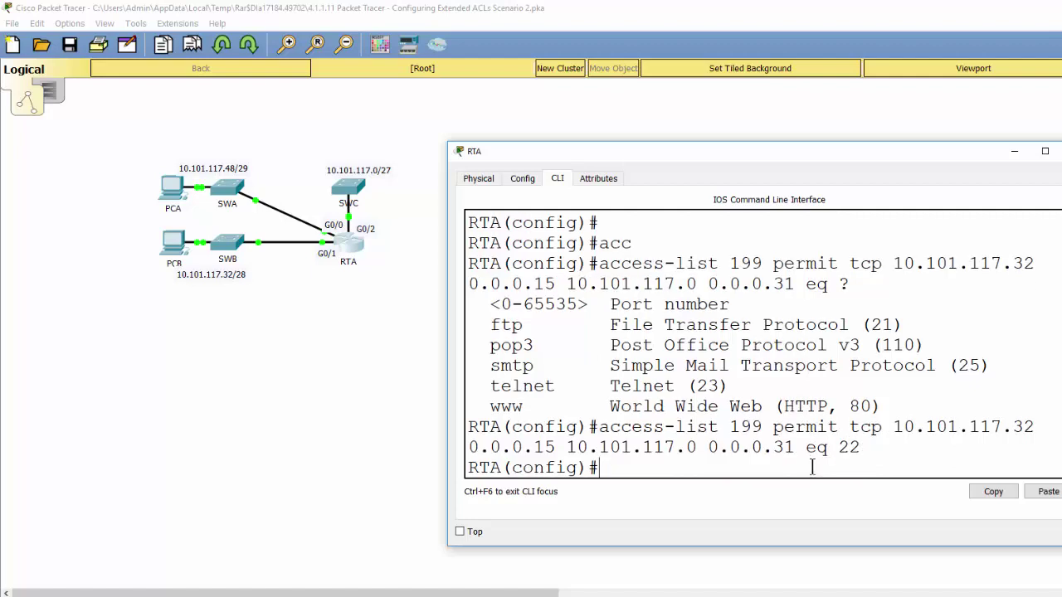
pyautogui.press('Return')
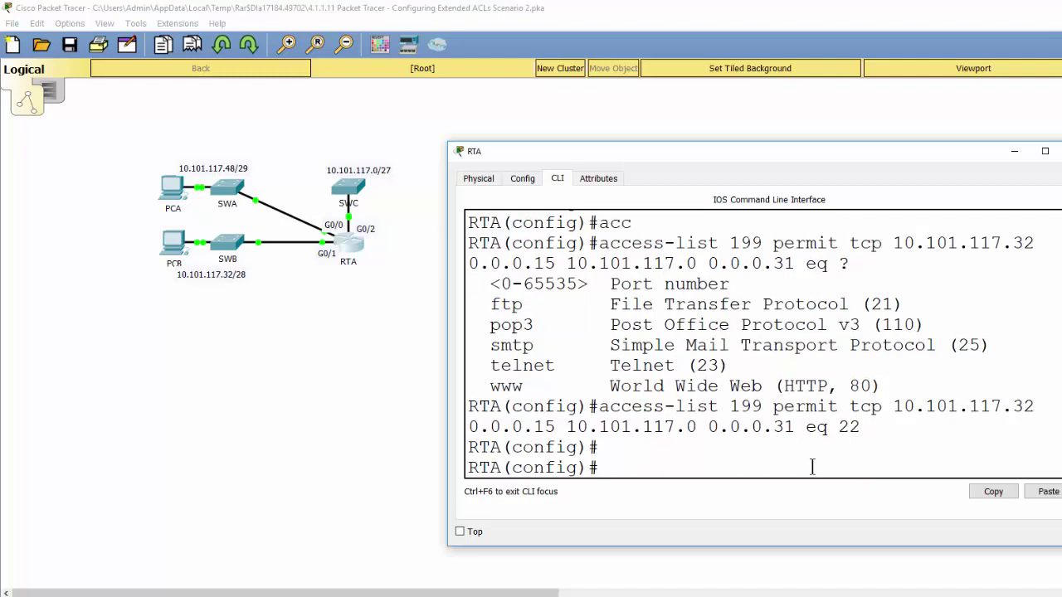
# - Add 'access-list 199 permit icmp any any' and list the ACLs with 'do show acc'
pyautogui.write('acc')
pyautogui.press('Tab')
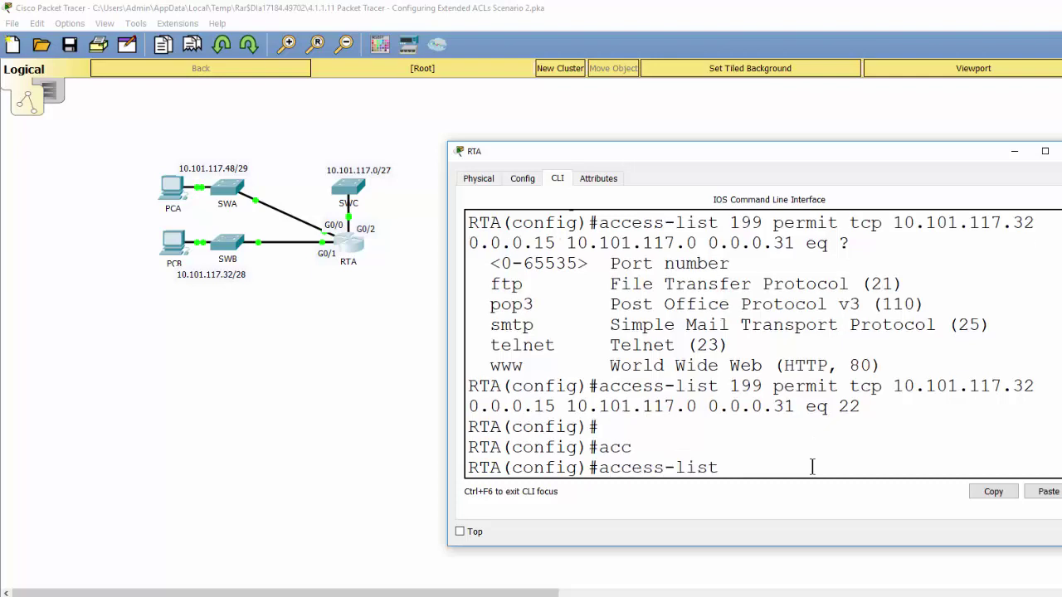
pyautogui.write('199 permit i')
pyautogui.write('p')
pyautogui.press('BackSpace')
pyautogui.press('BackSpace')
pyautogui.write('icmp any')
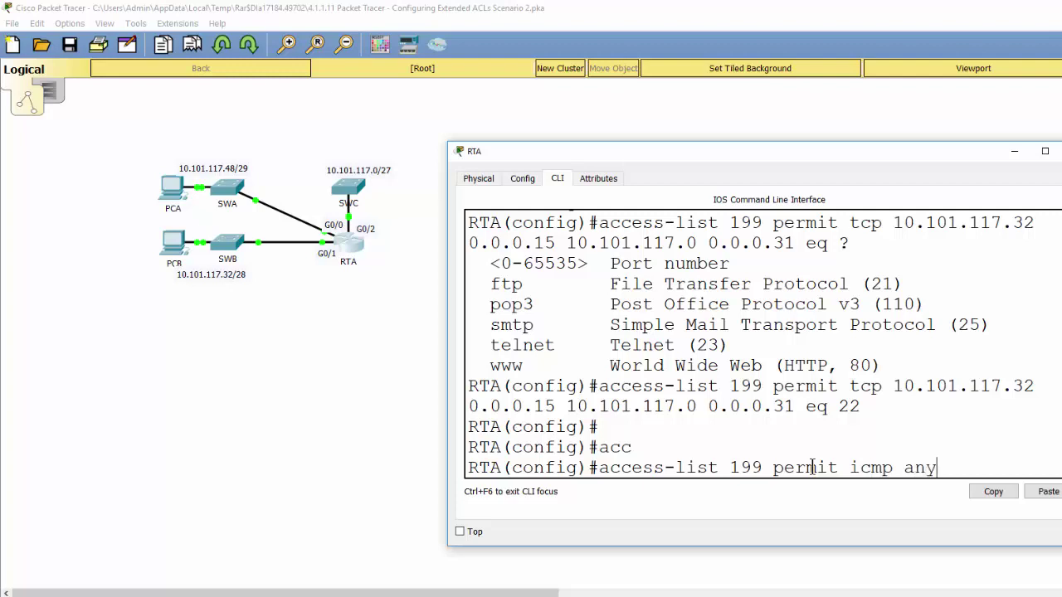
pyautogui.write(' any')
pyautogui.press('Return')
pyautogui.press('Return')
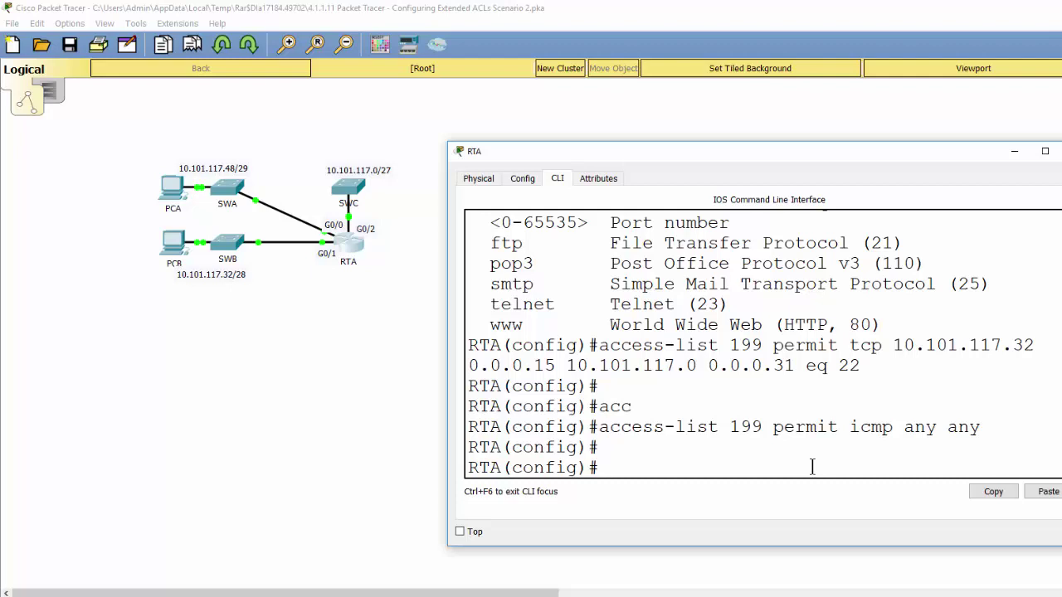
pyautogui.write('do show ac')
pyautogui.write('c')
pyautogui.press('Return')
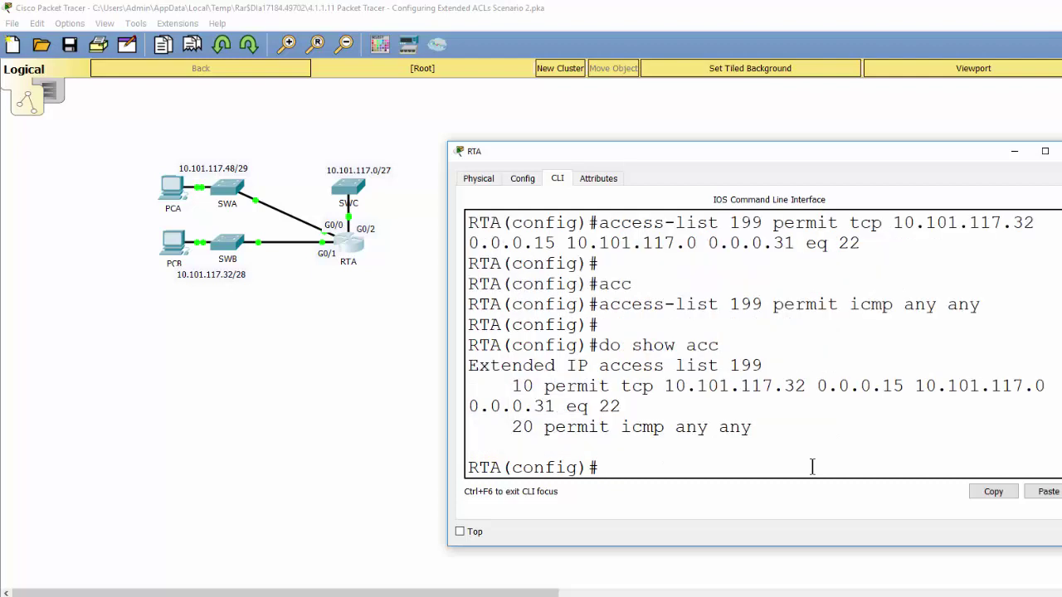
# - Widen the RTA window and highlight ACL 199 entries 10 and 20 to review them
pyautogui.moveTo(1061, 373); pyautogui.dragTo(1061, 374)
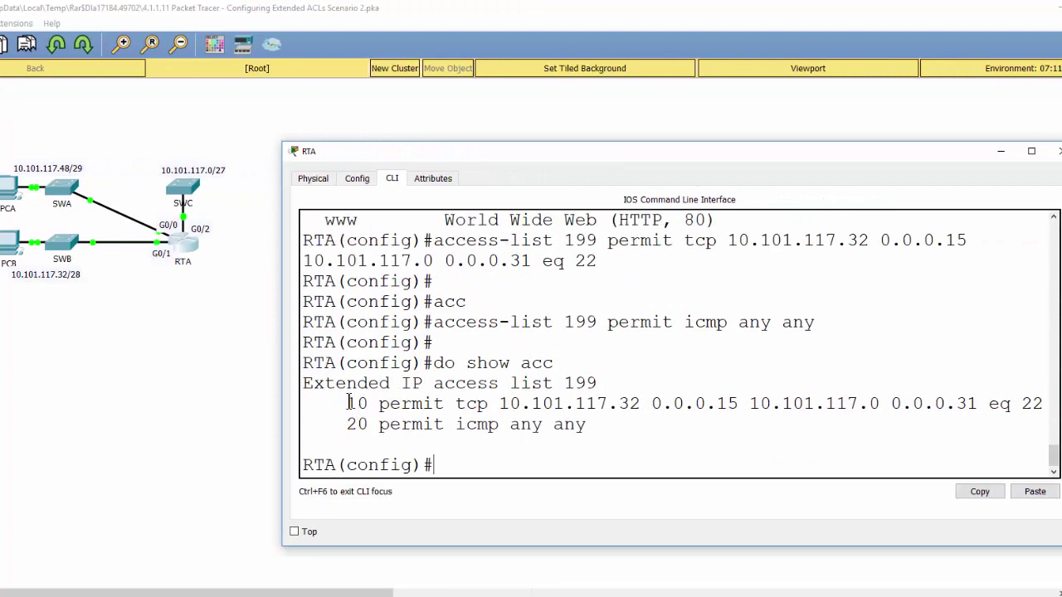
pyautogui.moveTo(347, 403); pyautogui.dragTo(592, 431)
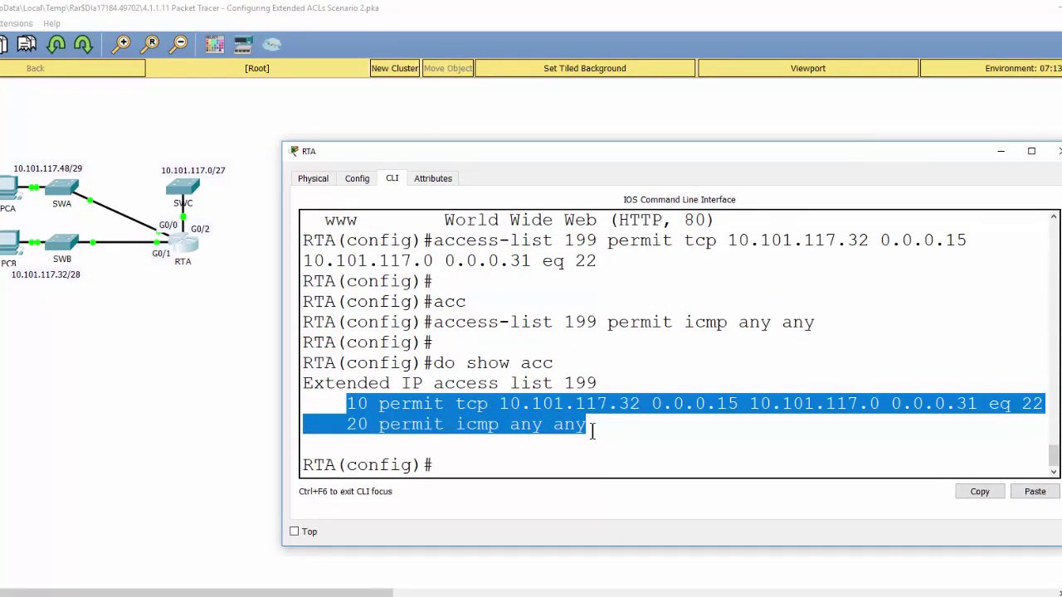
pyautogui.click(594, 447)
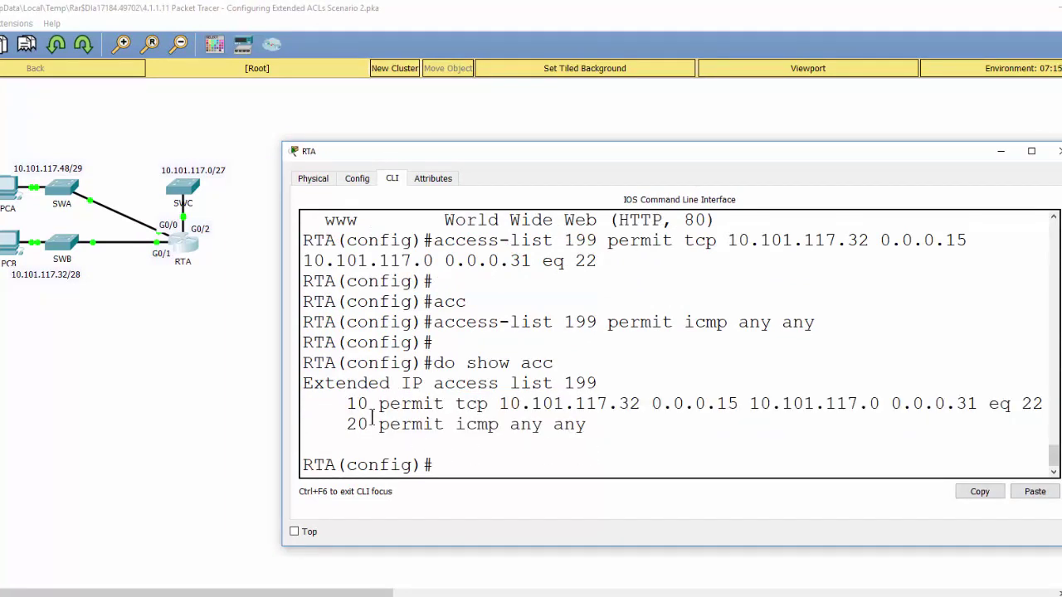
pyautogui.moveTo(378, 405); pyautogui.dragTo(977, 404)
pyautogui.click(501, 404)
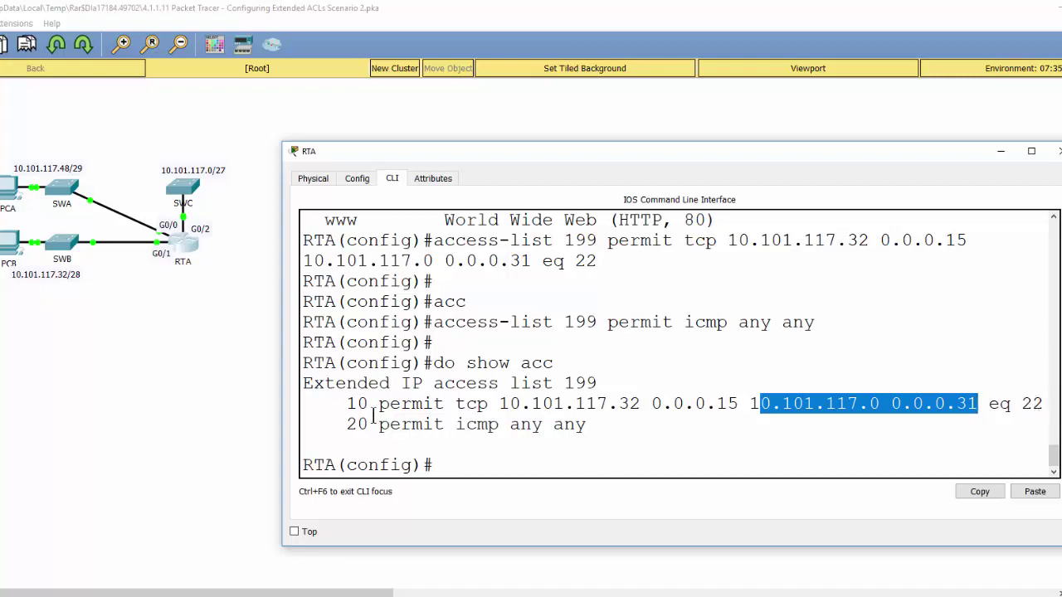
pyautogui.moveTo(348, 426); pyautogui.dragTo(591, 427)
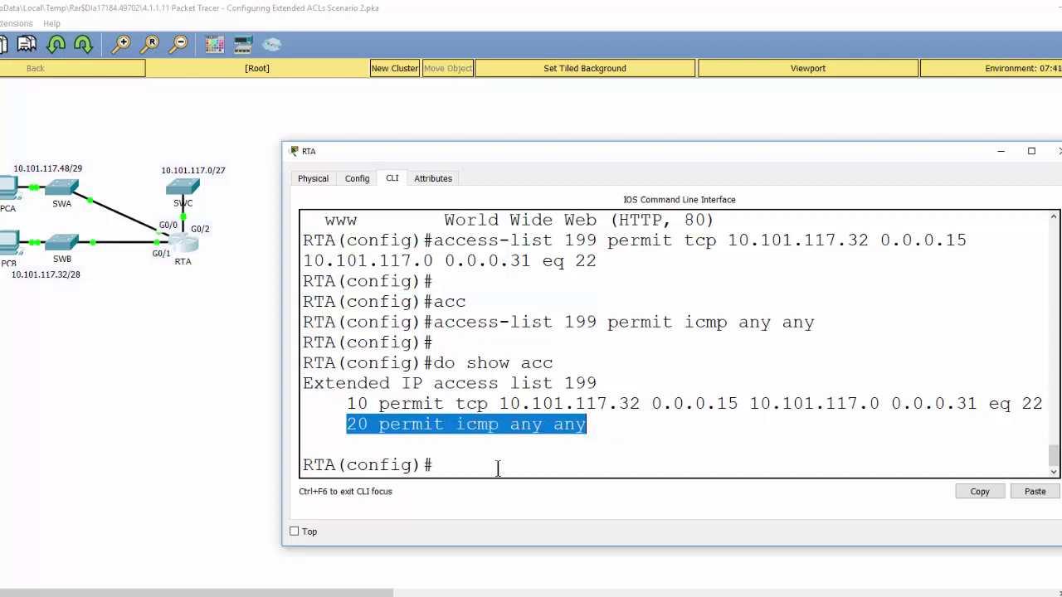
pyautogui.click(457, 468)
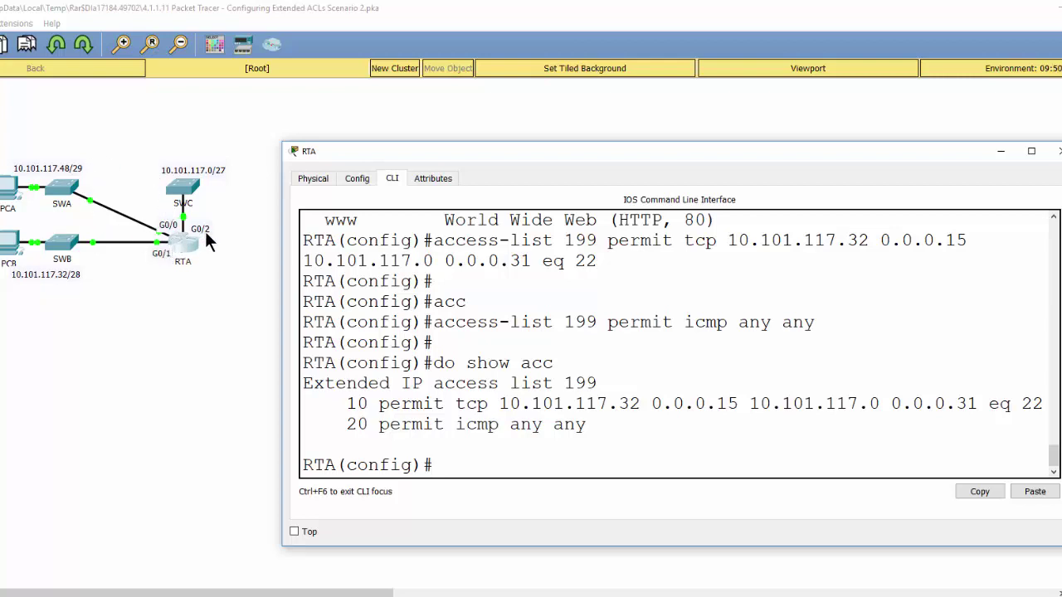
# - Under 'int g0/2', enter 'ip access-group 199 out'
pyautogui.write('int g0/')
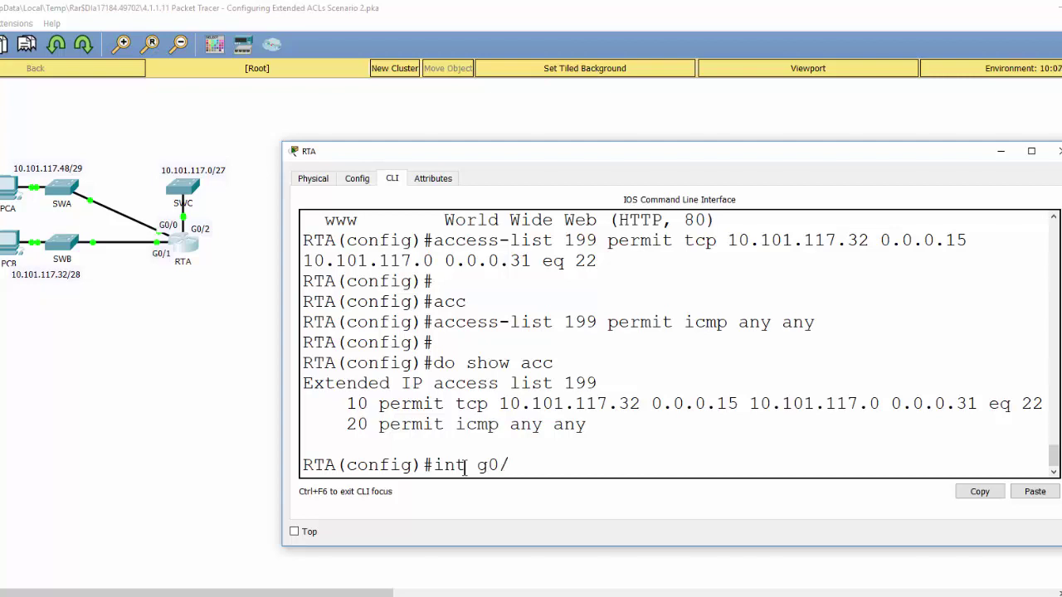
pyautogui.write('2')
pyautogui.press('Return')
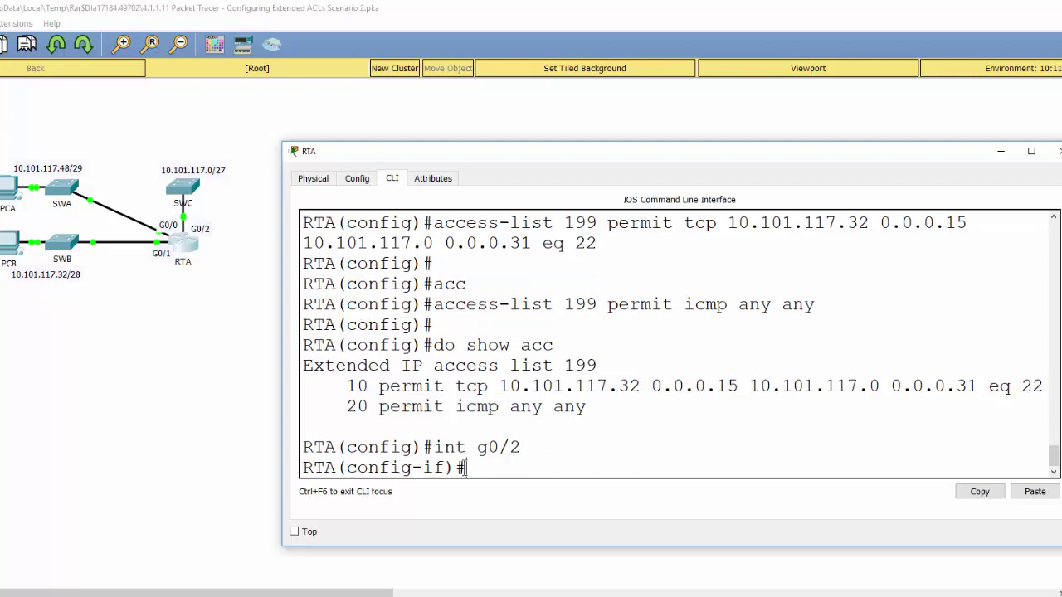
pyautogui.write('ip acc')
pyautogui.press('Tab')
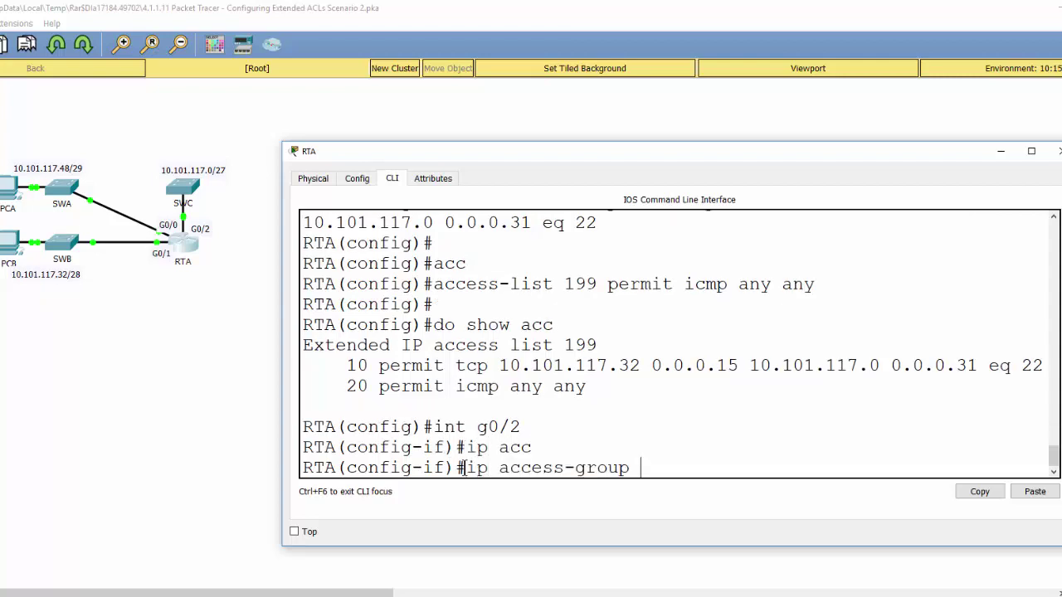
pyautogui.write('199 out')
pyautogui.press('Return')
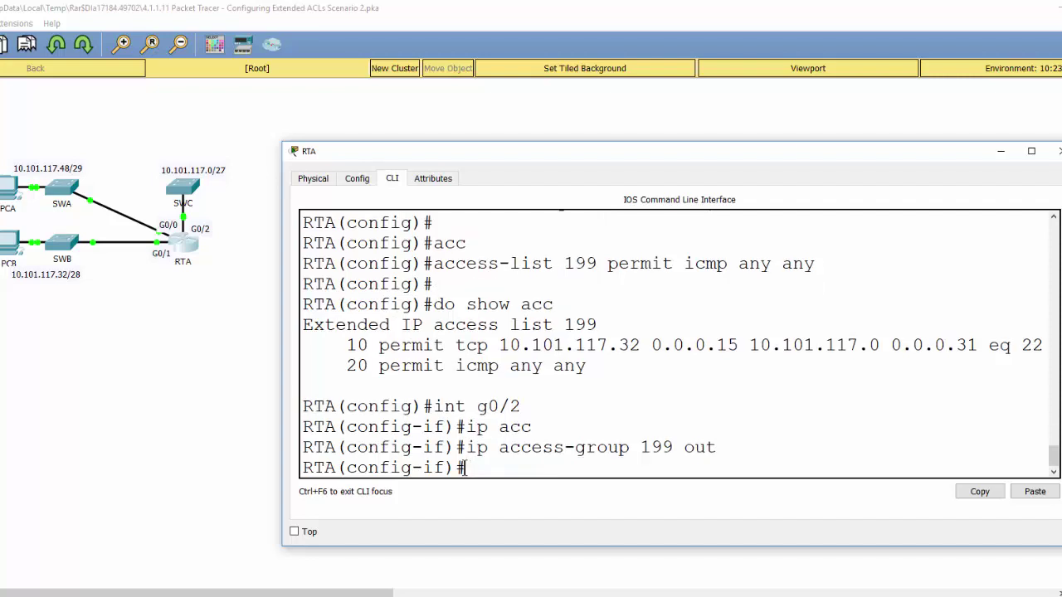
pyautogui.press('Return')
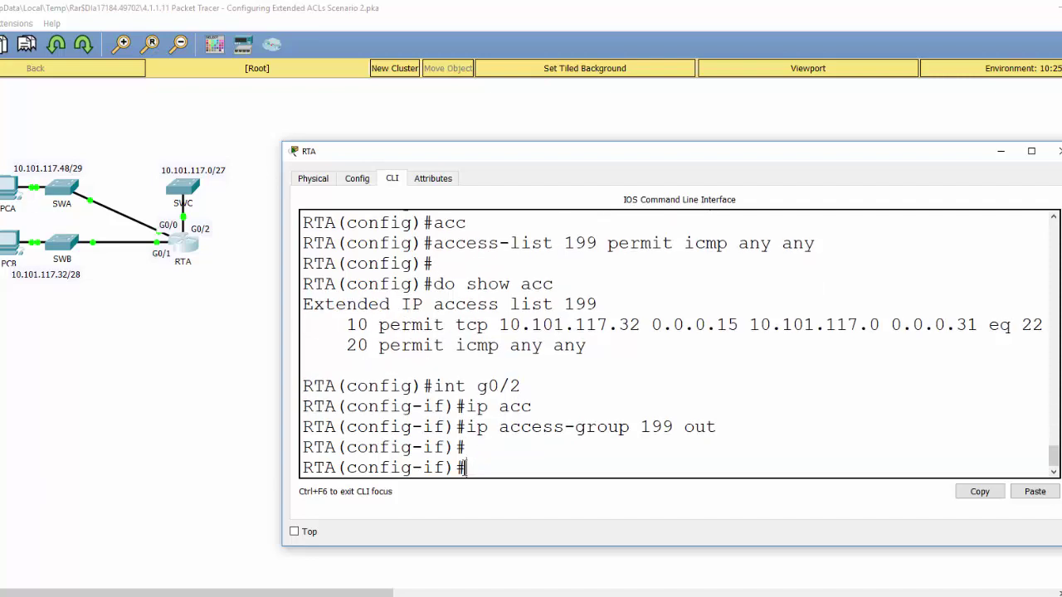
# - Page 'do show run' output to G0/2 and highlight its 'ip access-group 199 out' line
pyautogui.write('do show run')
pyautogui.press('Return')
pyautogui.press('Return')
pyautogui.press('Return')
pyautogui.press('Return')
pyautogui.press('Return')
pyautogui.press('Return')
pyautogui.press('Return')
pyautogui.press('Return')
pyautogui.press('Return')
pyautogui.press('Return')
pyautogui.press('Return')
pyautogui.press('Return')
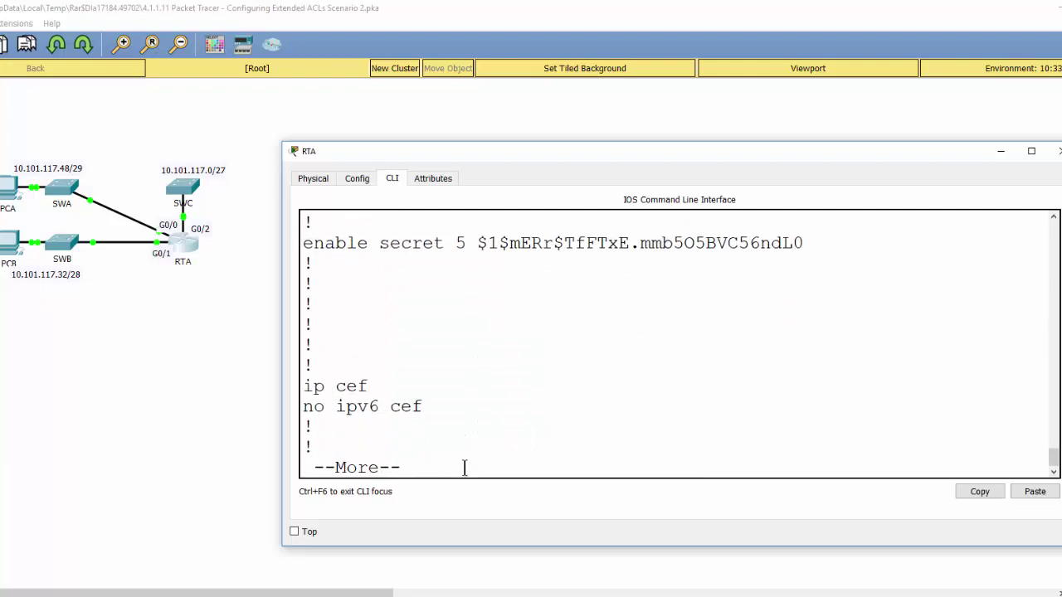
pyautogui.press('Return')
pyautogui.press('Return')
pyautogui.press('Return')
pyautogui.press('Return')
pyautogui.press('Return')
pyautogui.press('Return')
pyautogui.press('Return')
pyautogui.press('Return')
pyautogui.press('Return')
pyautogui.press('Return')
pyautogui.press('Return')
pyautogui.press('Return')
pyautogui.press('Return')
pyautogui.press('Return')
pyautogui.press('Return')
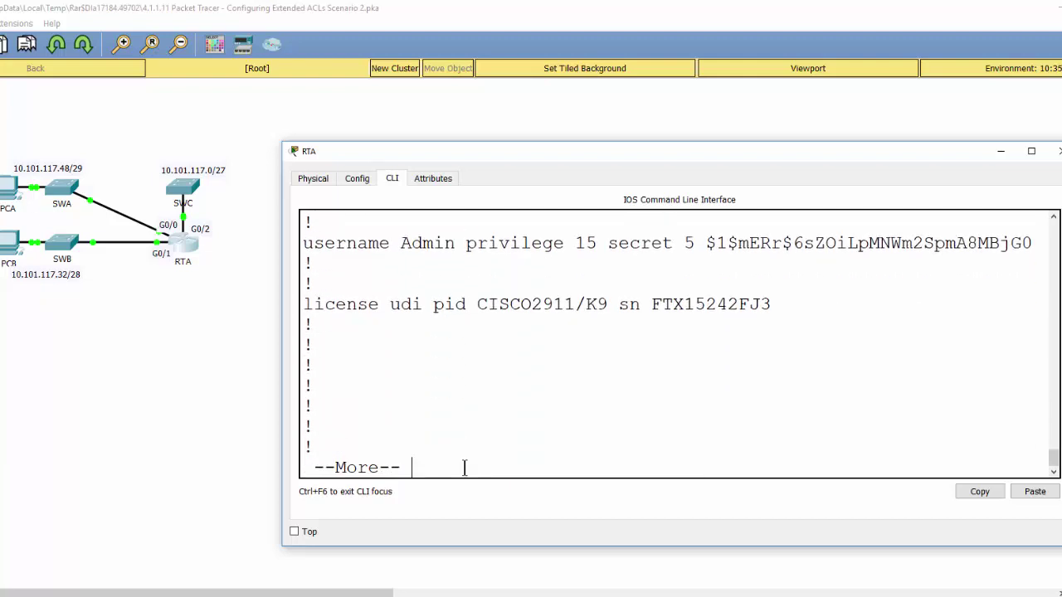
pyautogui.press('Return')
pyautogui.press('Return')
pyautogui.press('Return')
pyautogui.press('Return')
pyautogui.press('Return')
pyautogui.press('Return')
pyautogui.press('Return')
pyautogui.press('Return')
pyautogui.press('Return')
pyautogui.press('Return')
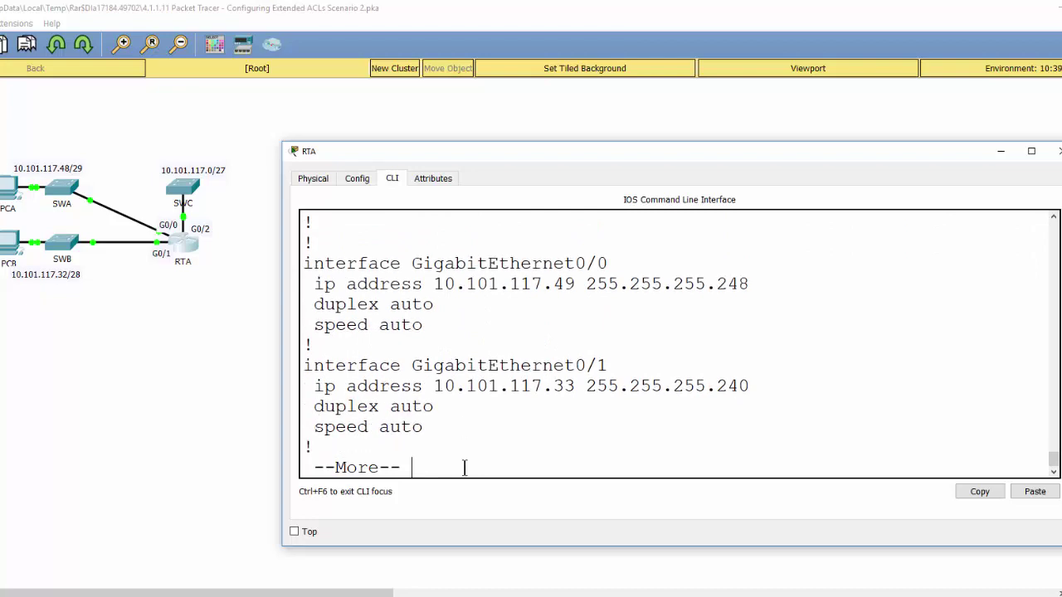
pyautogui.press('Return')
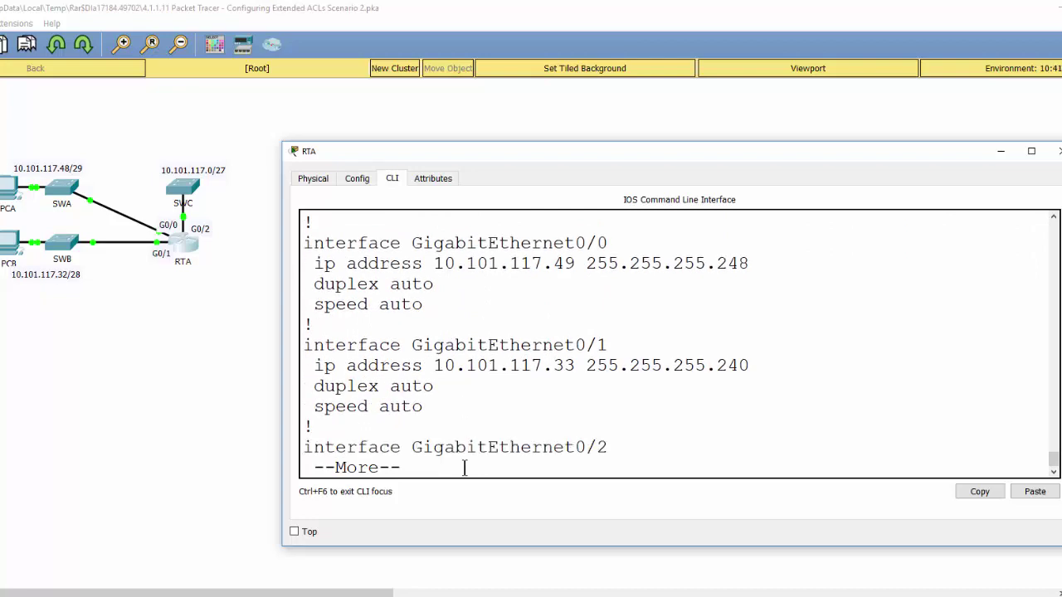
pyautogui.press('Return')
pyautogui.press('Return')
pyautogui.press('Return')
pyautogui.press('Return')
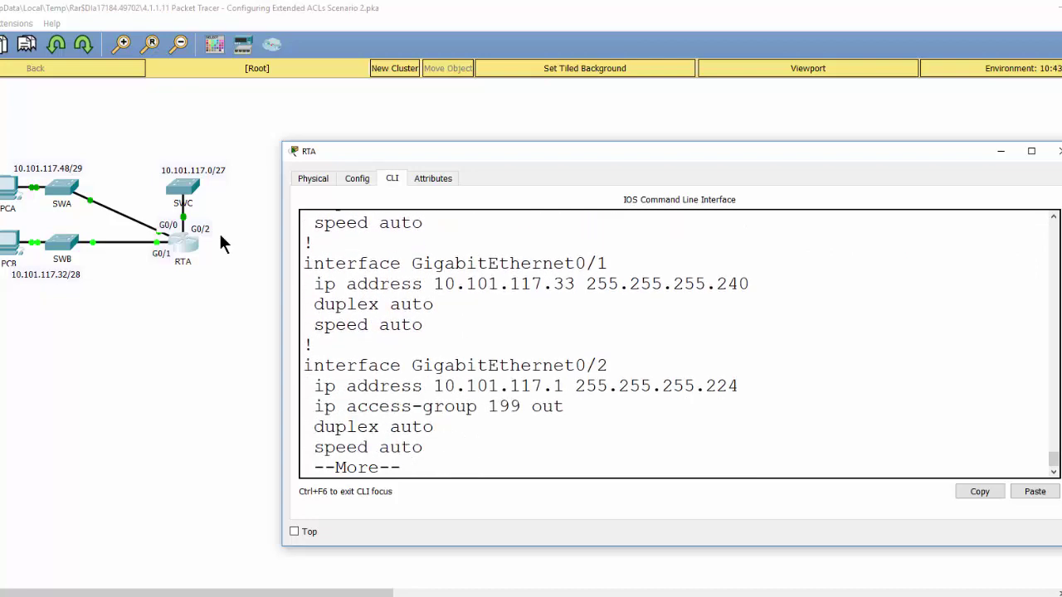
pyautogui.moveTo(413, 367); pyautogui.dragTo(609, 371)
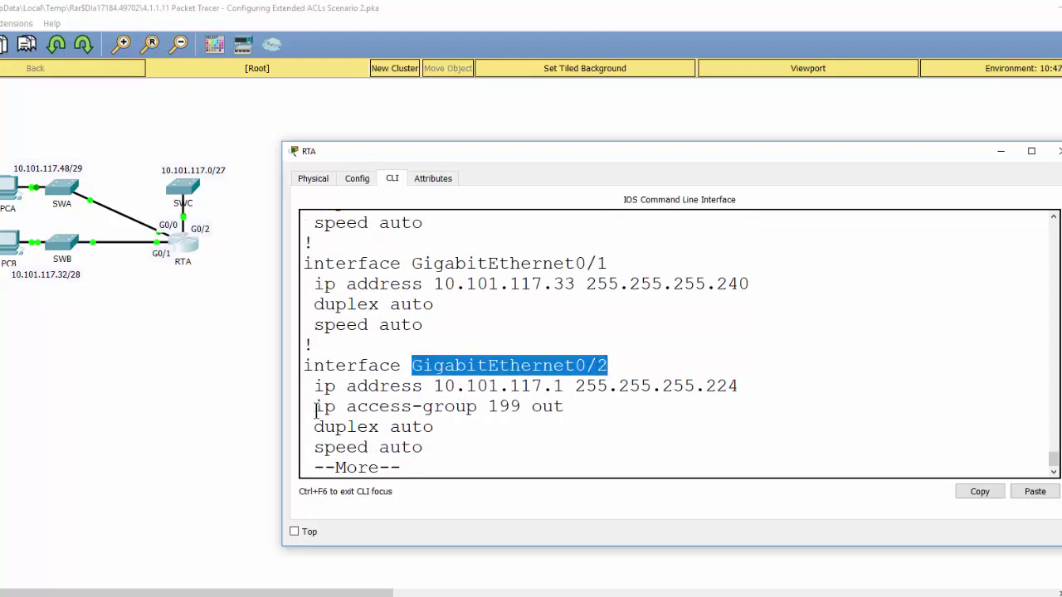
pyautogui.moveTo(315, 410); pyautogui.dragTo(565, 408)
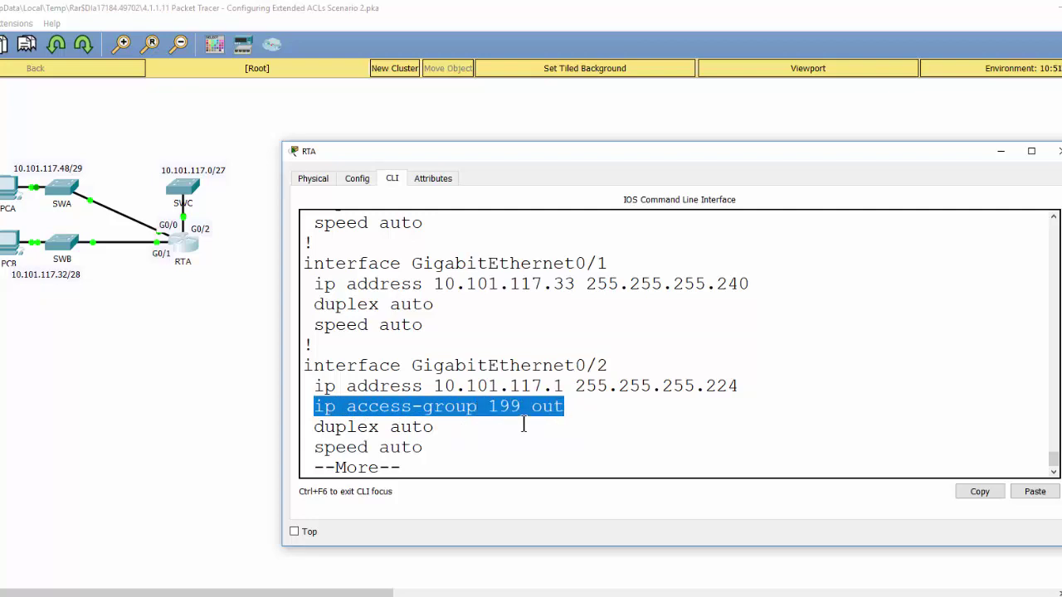
# - Page to and highlight both ACL 199 entries, quit the listing, and hide RTA's window
pyautogui.press('Return')
pyautogui.press('Return')
pyautogui.press('Return')
pyautogui.press('Return')
pyautogui.press('Return')
pyautogui.press('Return')
pyautogui.press('Return')
pyautogui.press('Return')
pyautogui.press('Return')
pyautogui.press('Return')
pyautogui.press('Return')
pyautogui.press('Return')
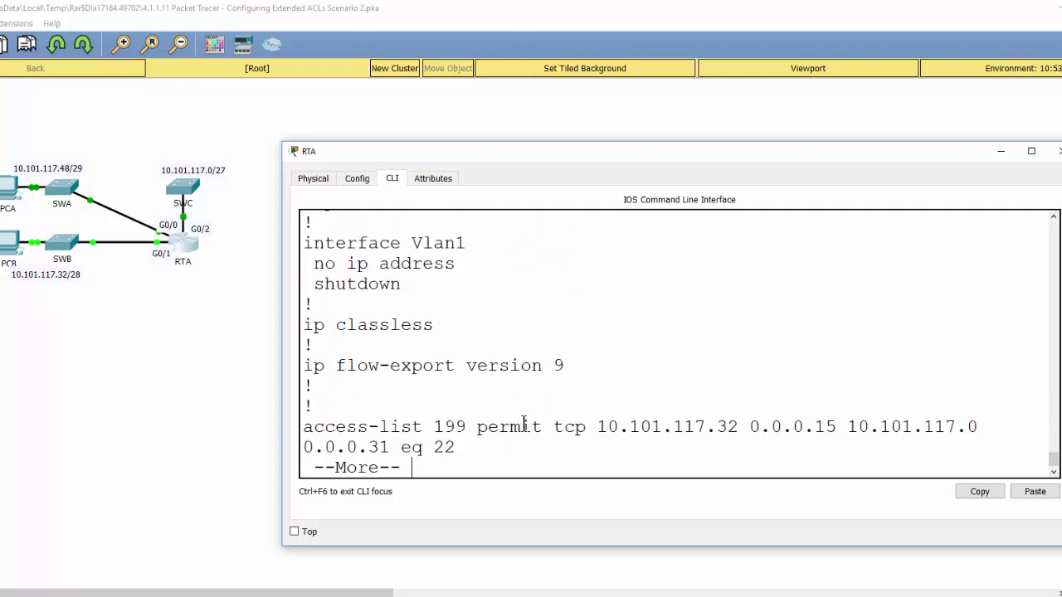
pyautogui.press('Return')
pyautogui.press('Return')
pyautogui.press('Return')
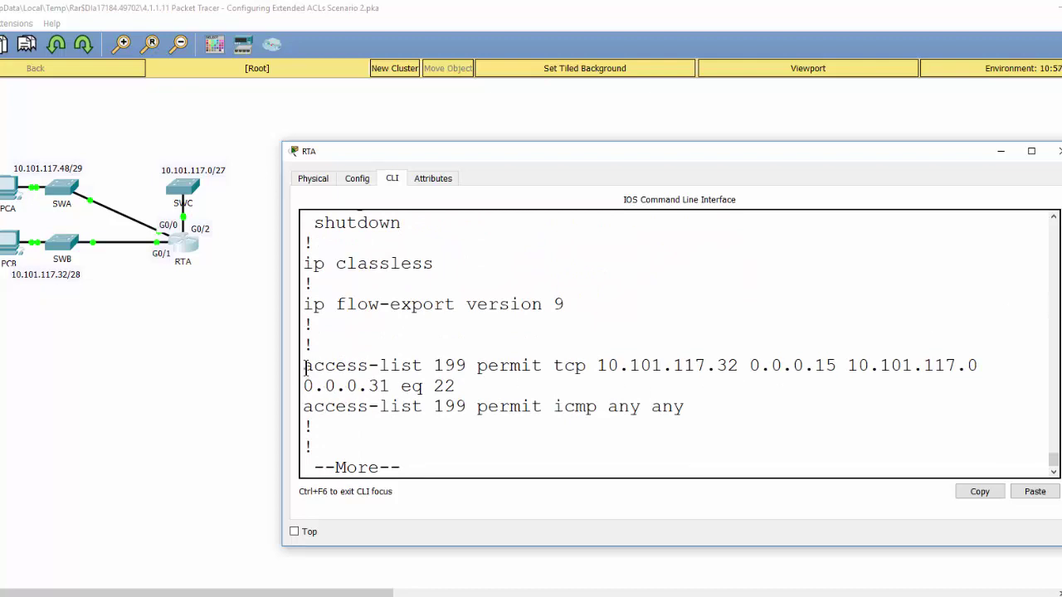
pyautogui.moveTo(304, 365); pyautogui.dragTo(700, 426)
pyautogui.click(440, 456)
pyautogui.press('q')
pyautogui.press('Return')
pyautogui.press('Return')
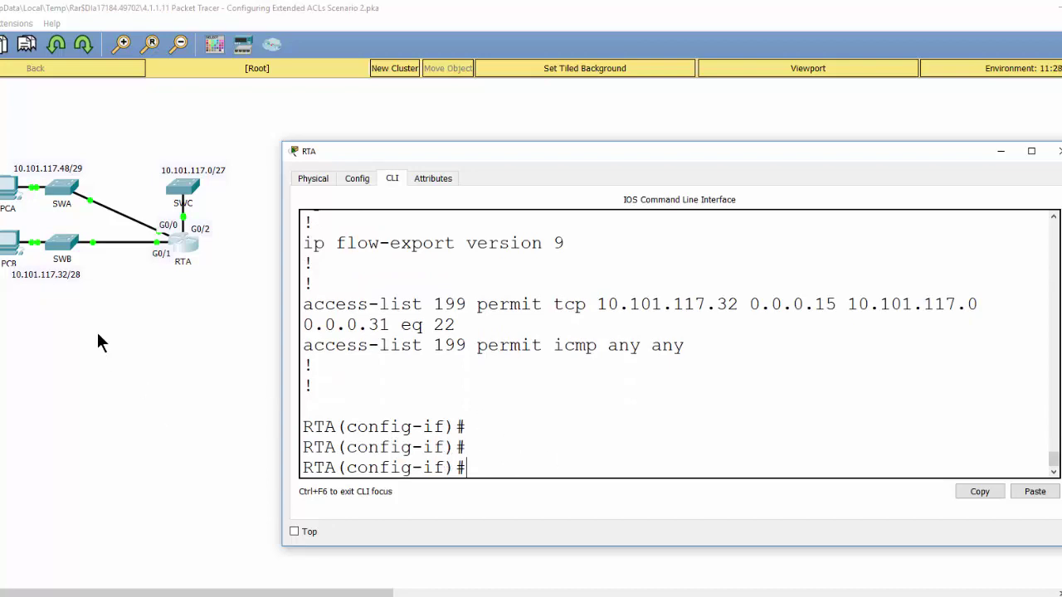
pyautogui.click(204, 323)
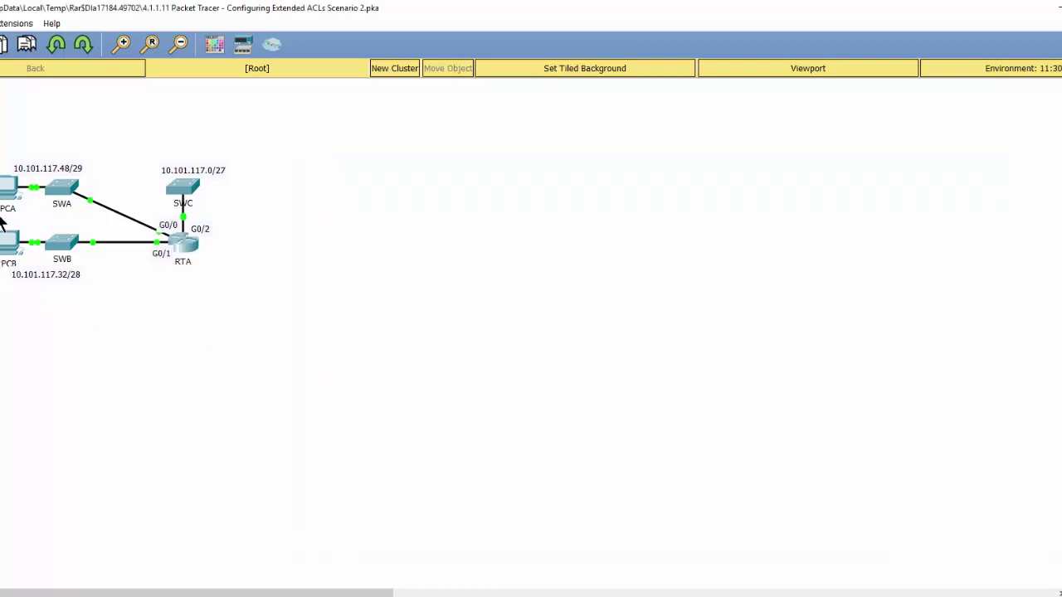
# - Open PCB's Command Prompt and type 'ping'
pyautogui.click(4, 246)
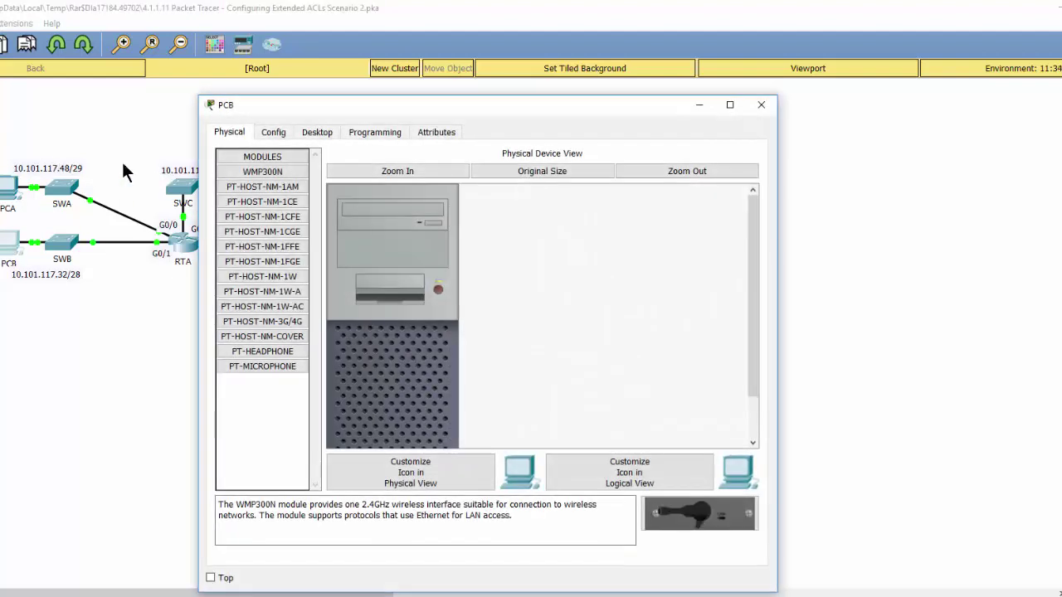
pyautogui.click(329, 136)
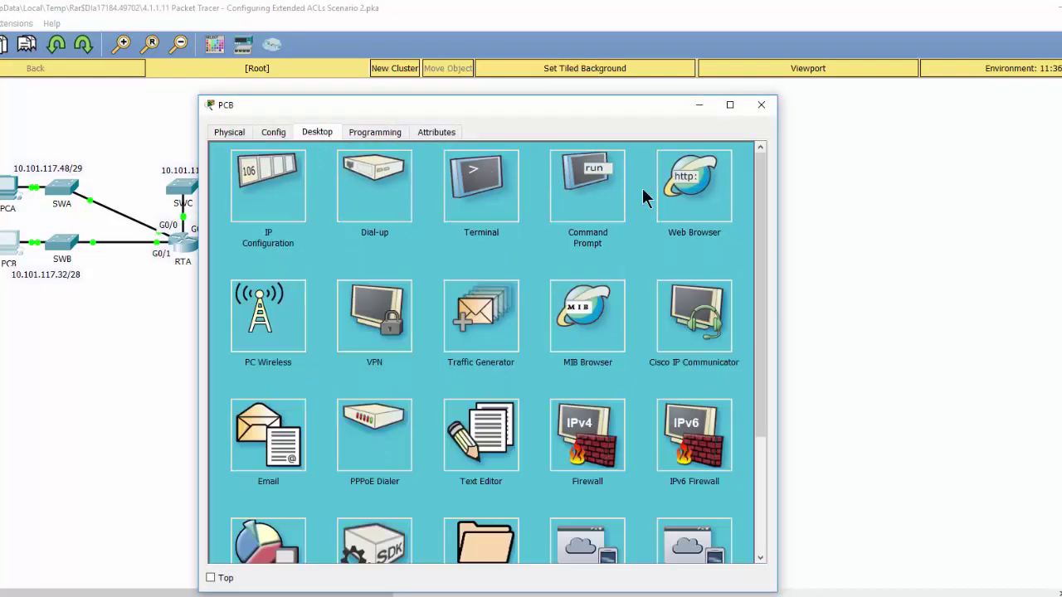
pyautogui.click(602, 211)
pyautogui.write('ping')
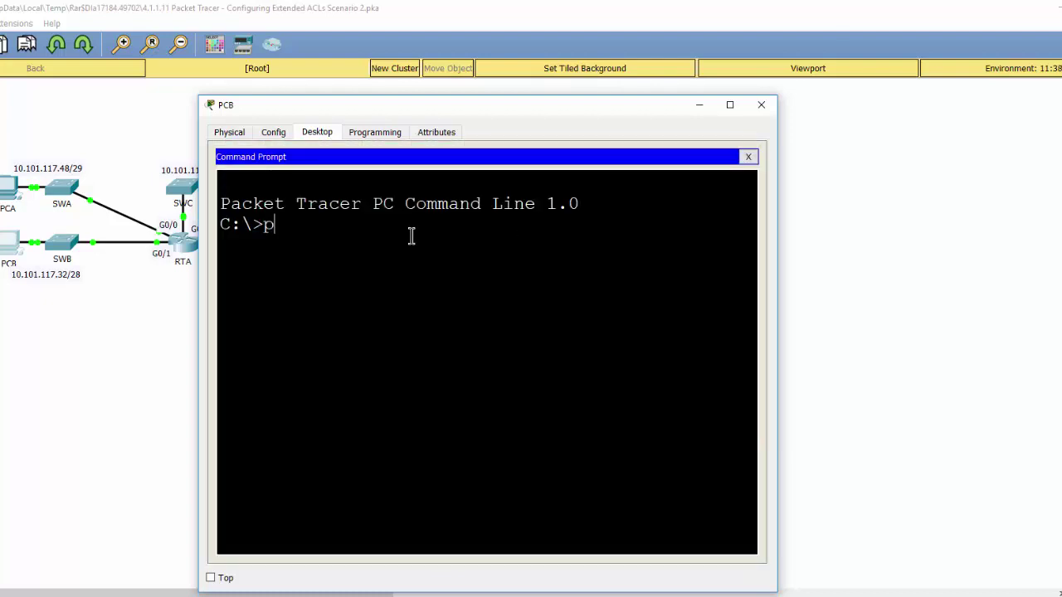
# - Copy PCA's IP address 10.101.117.51 from its IP Configuration
pyautogui.click(7, 199)
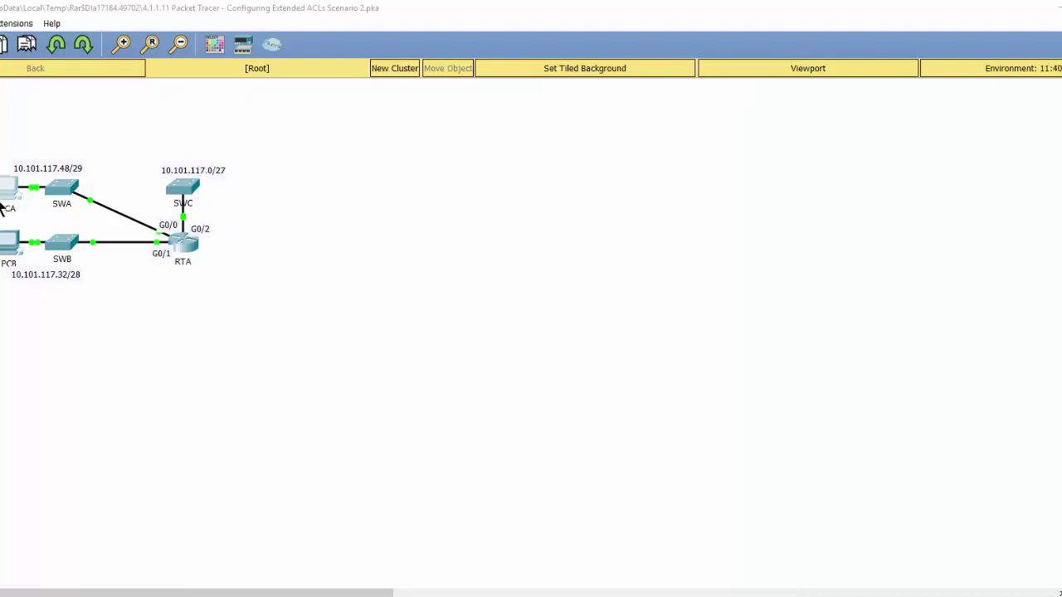
pyautogui.click(320, 132)
pyautogui.click(590, 170)
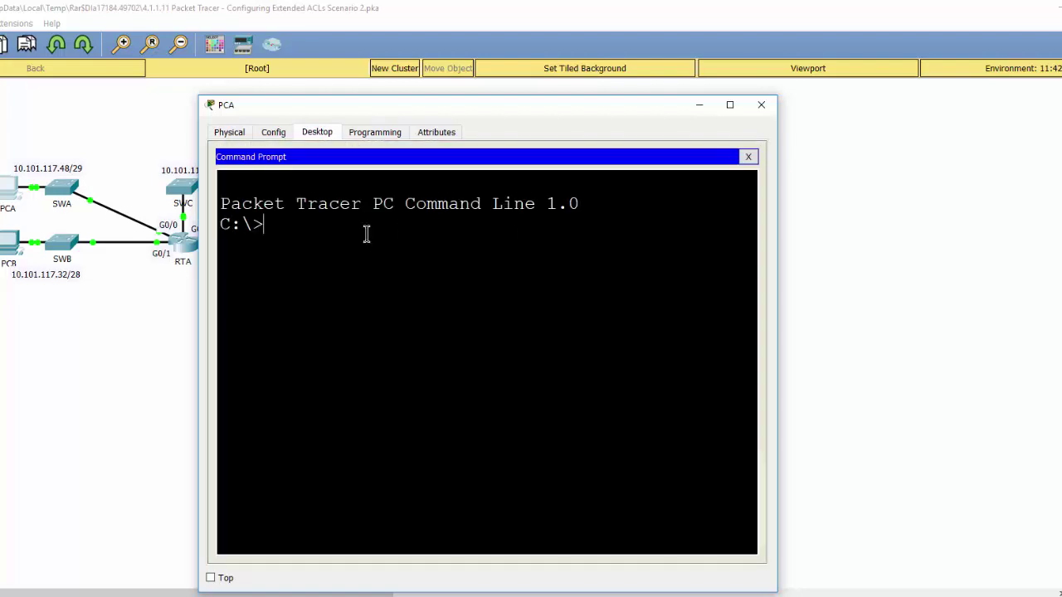
pyautogui.click(748, 158)
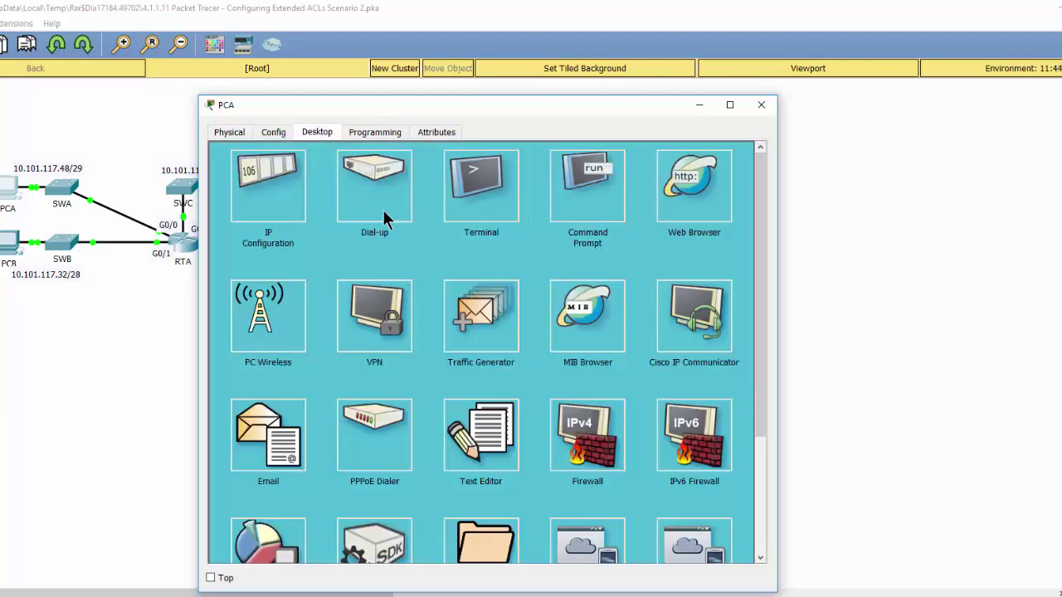
pyautogui.click(294, 212)
pyautogui.moveTo(486, 213); pyautogui.dragTo(403, 213)
pyautogui.rightClick(437, 212)
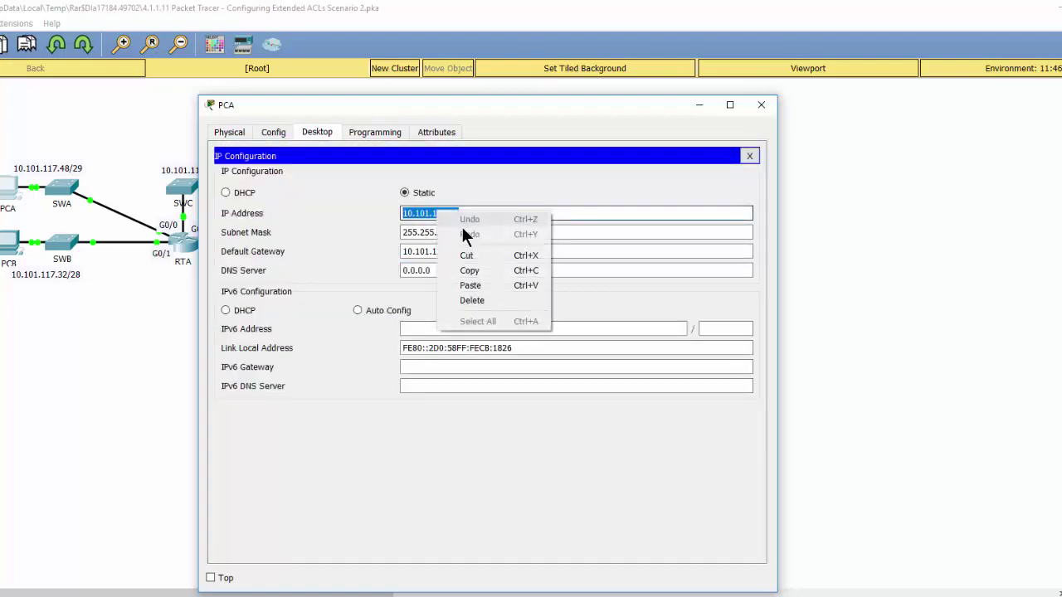
pyautogui.click(476, 267)
# - Paste PCA's address after ping on PCB and run it, getting 3 of 4 replies
pyautogui.click(10, 241)
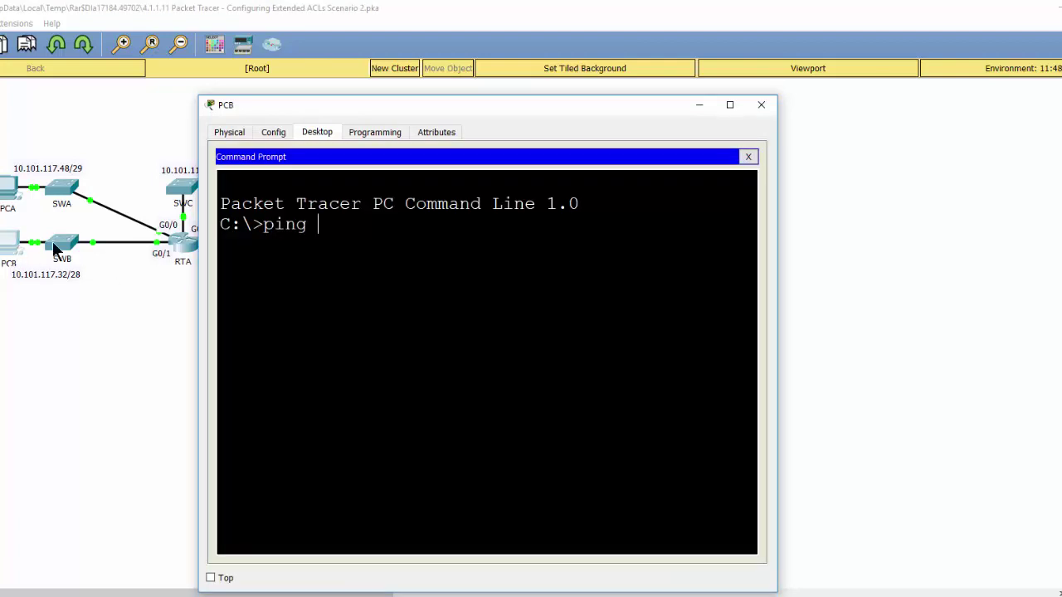
pyautogui.rightClick(339, 225)
pyautogui.click(370, 248)
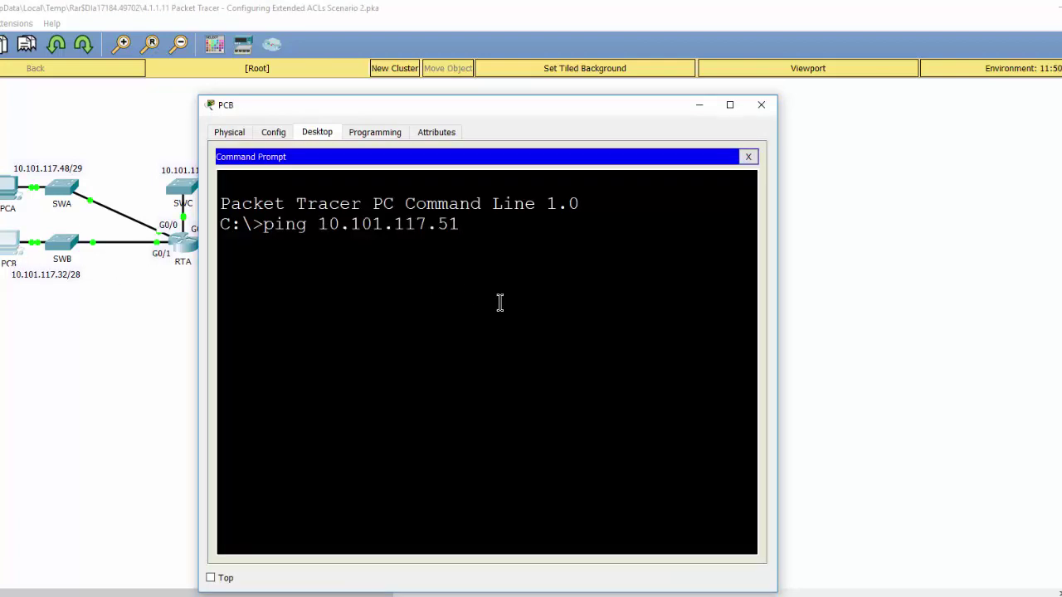
pyautogui.press('Return')
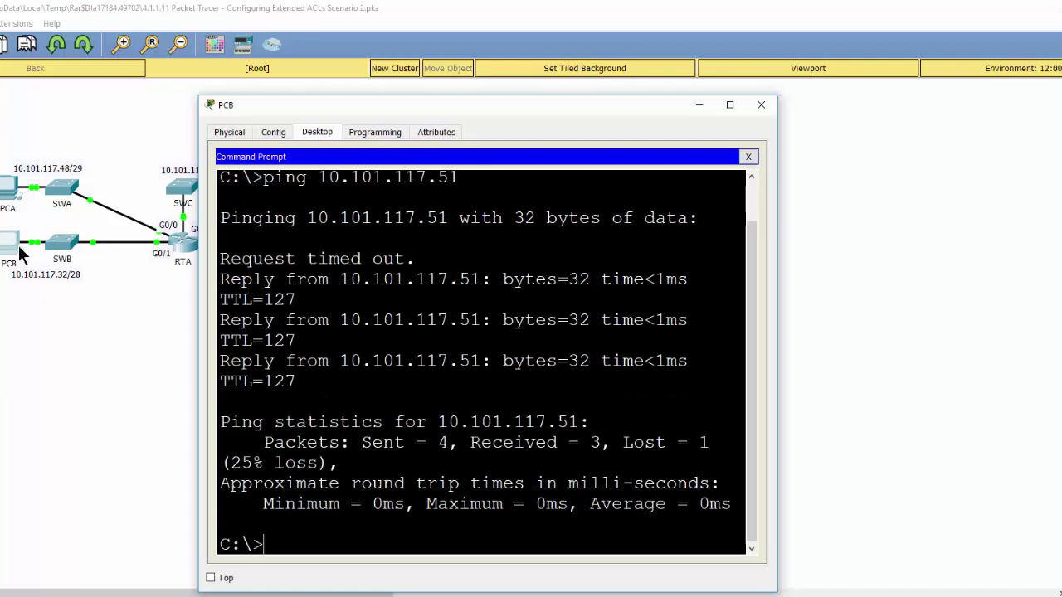
# - Open PCA's Command Prompt and type 'ping'
pyautogui.click(8, 195)
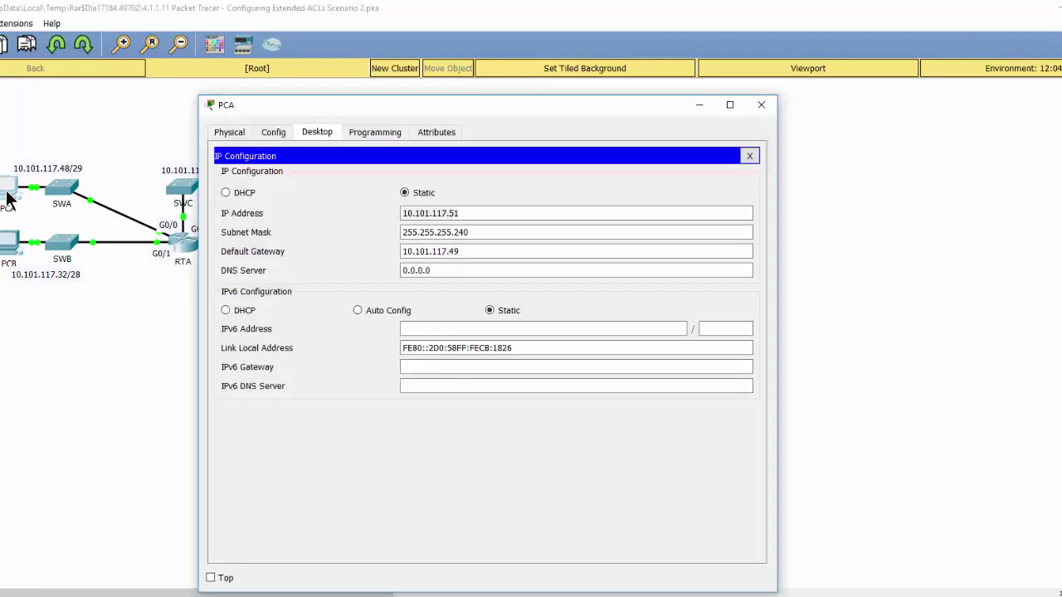
pyautogui.click(748, 156)
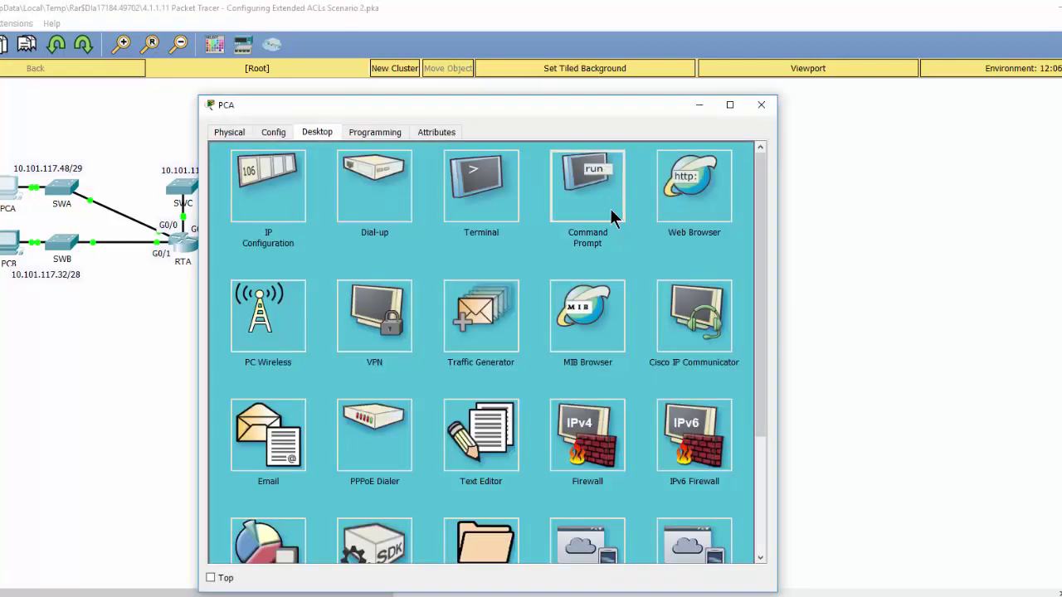
pyautogui.click(611, 215)
pyautogui.write('ping')
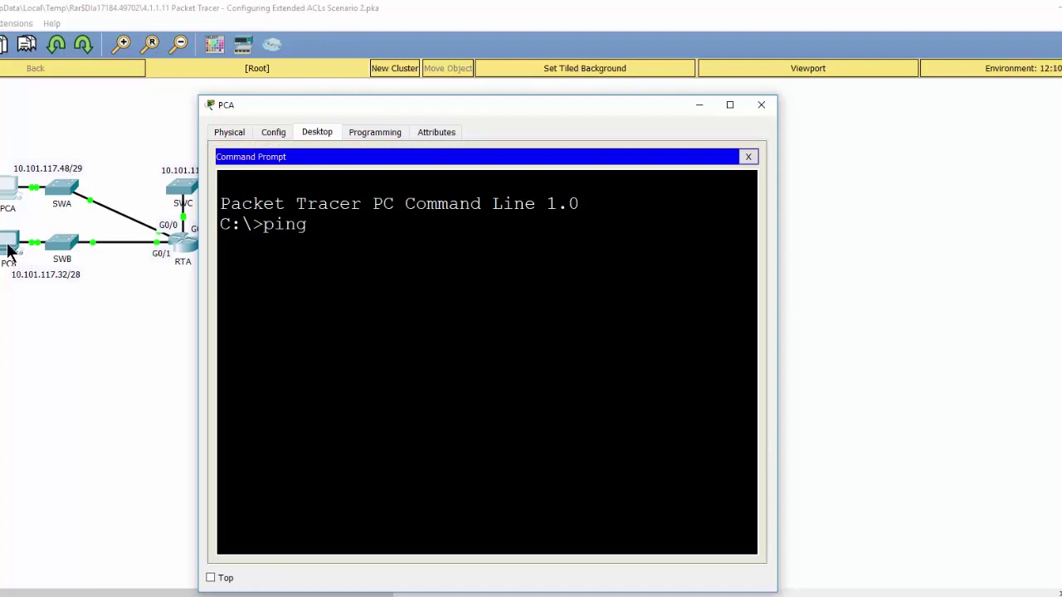
# - Copy PCB's IP address 10.101.117.35 from its IP Configuration
pyautogui.click(8, 252)
pyautogui.click(748, 157)
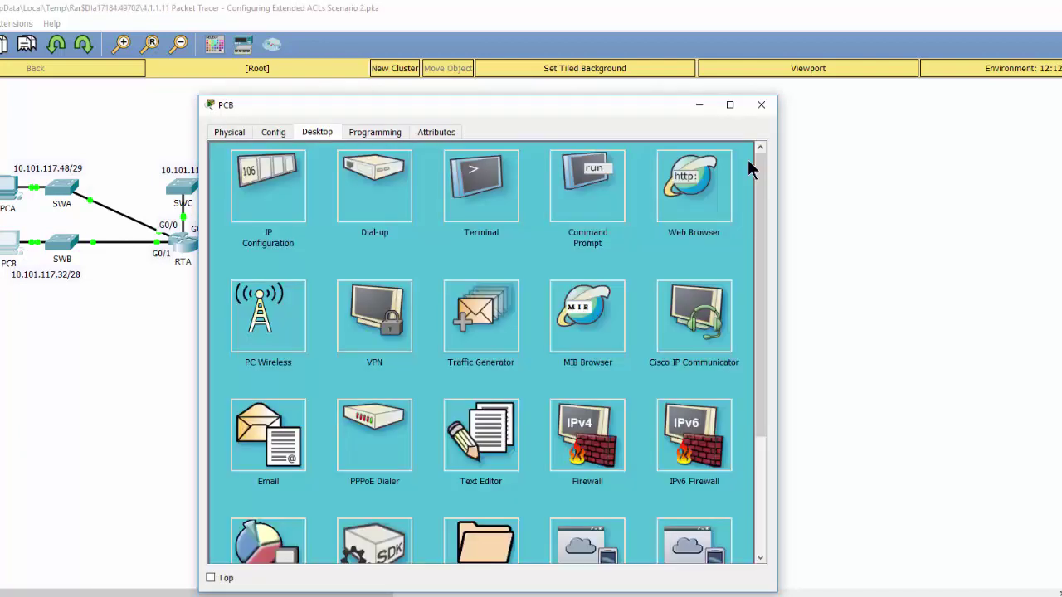
pyautogui.click(255, 228)
pyautogui.moveTo(481, 214); pyautogui.dragTo(386, 213)
pyautogui.rightClick(430, 213)
pyautogui.click(471, 271)
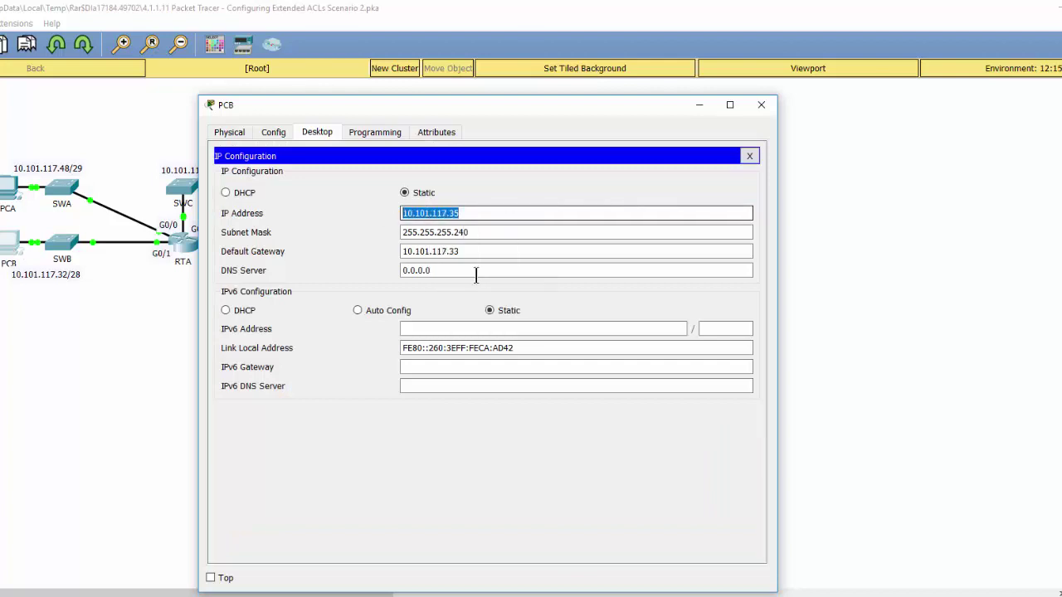
# - Ping 10.101.117.35 from PCA for 4 of 4 replies, then minimize PCA's window
pyautogui.click(24, 206)
pyautogui.rightClick(326, 234)
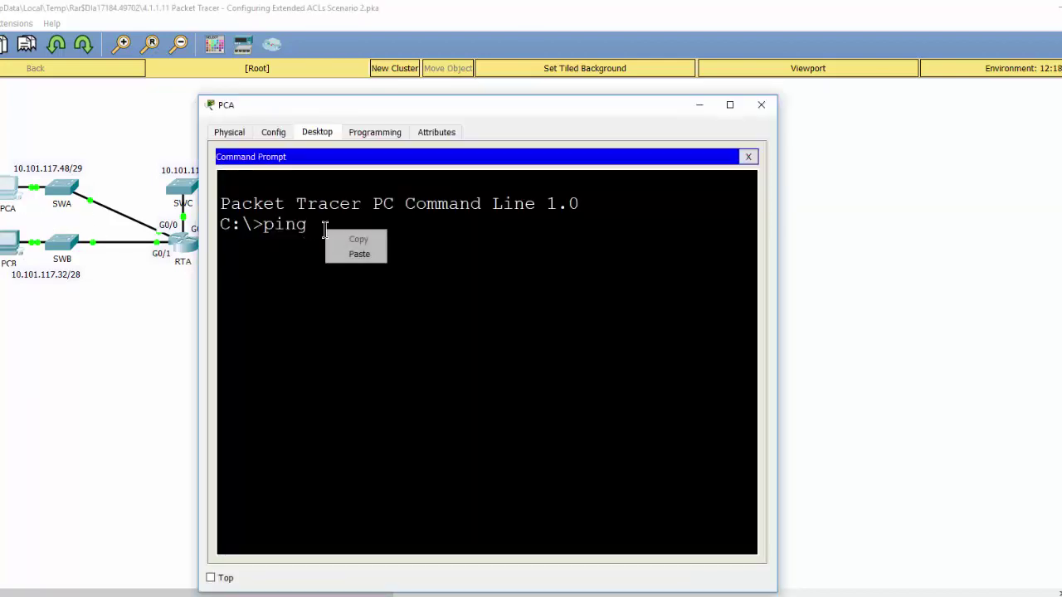
pyautogui.click(359, 254)
pyautogui.press('Return')
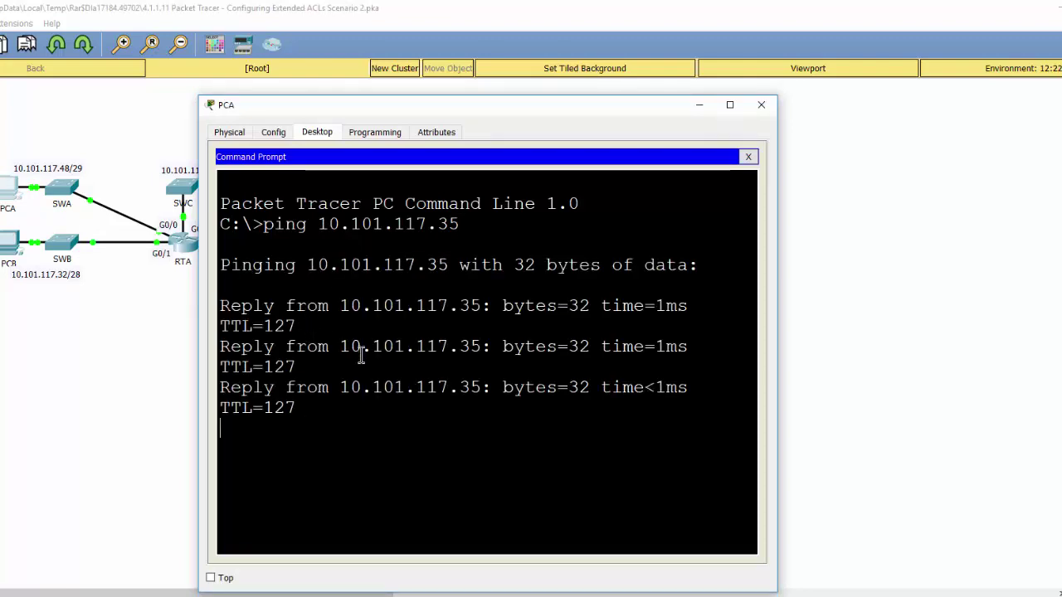
pyautogui.click(702, 104)
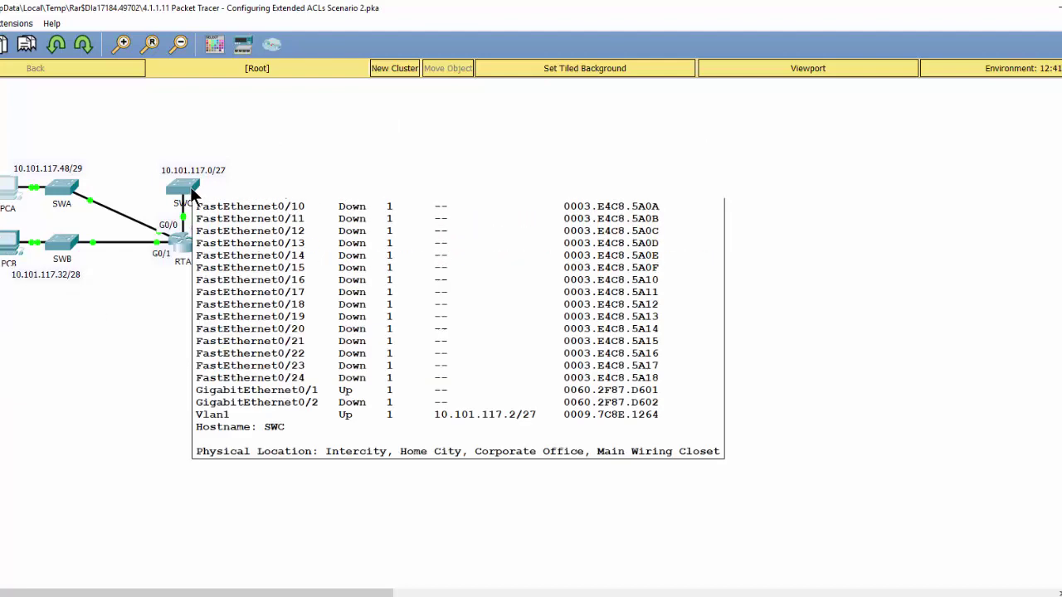
# - From PCB's command prompt, SSH to SWC at 10.101.117.2 as Admin and enter the password
pyautogui.click(9, 254)
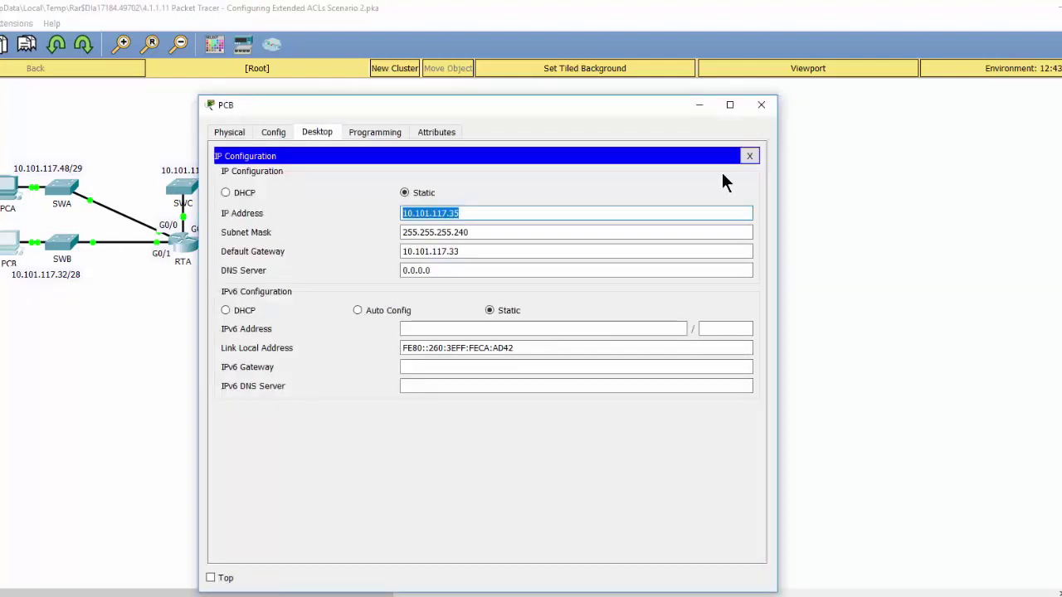
pyautogui.click(749, 155)
pyautogui.click(602, 202)
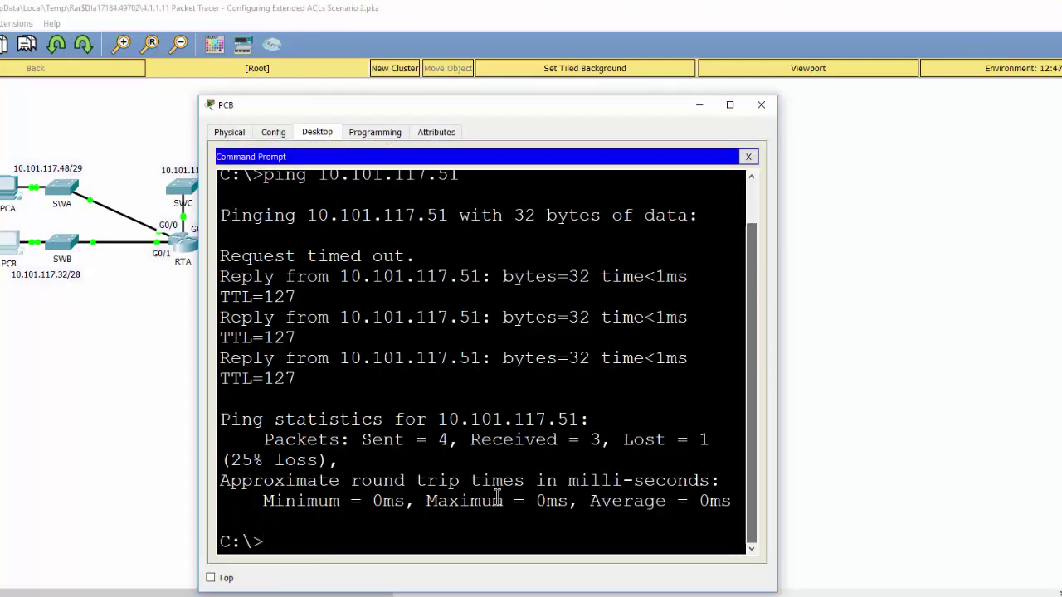
pyautogui.write('ssh')
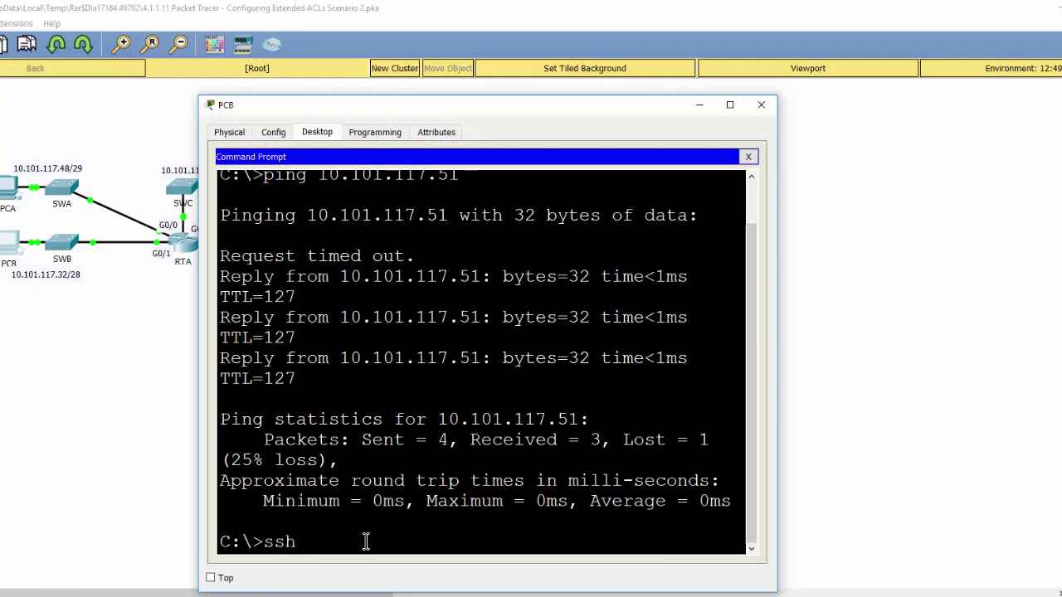
pyautogui.write(' -l Admin 1')
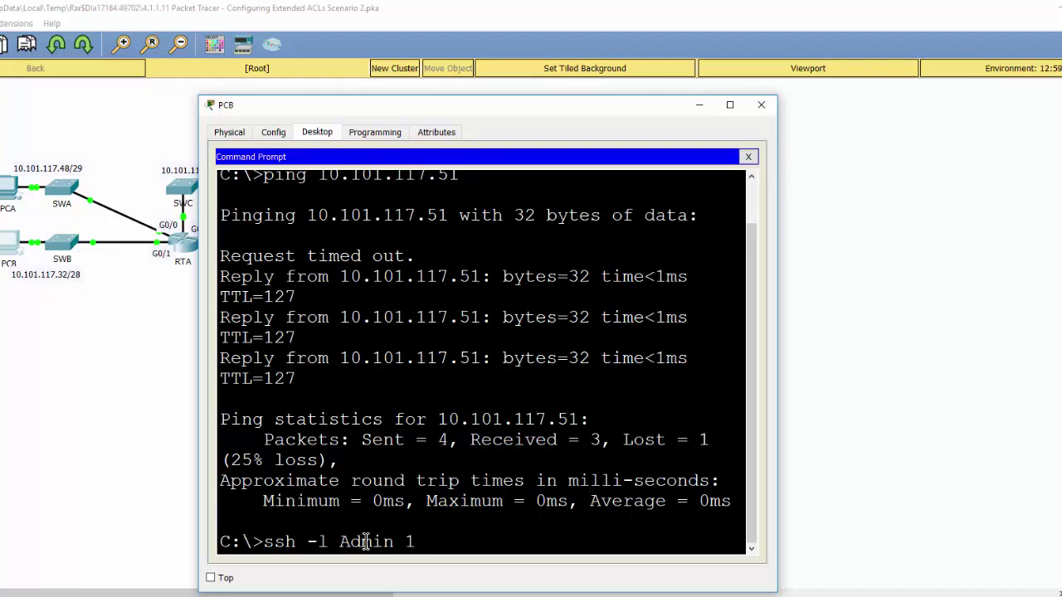
pyautogui.write('0.101.117')
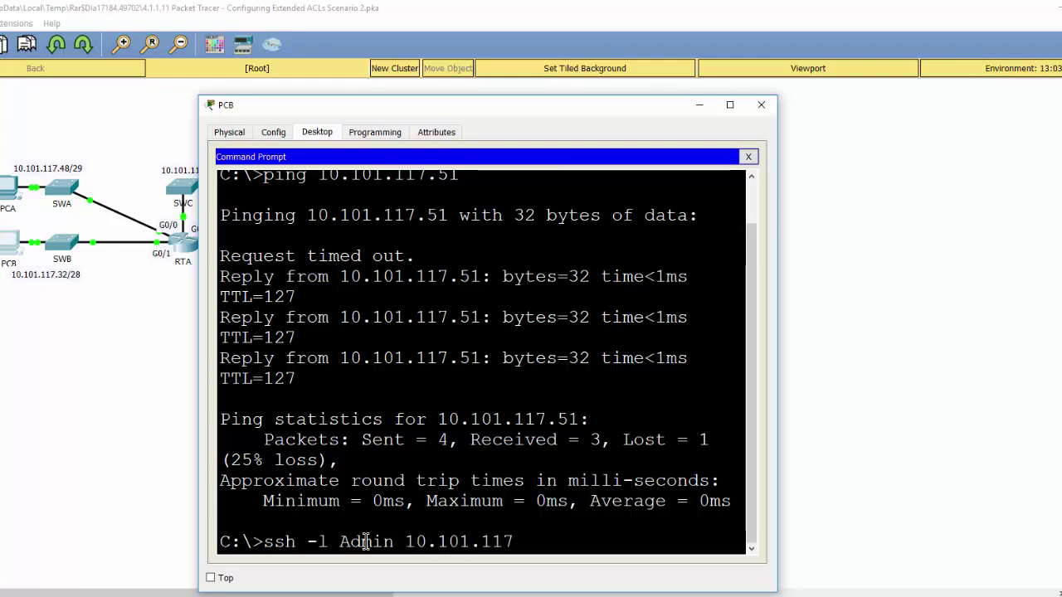
pyautogui.write('.2')
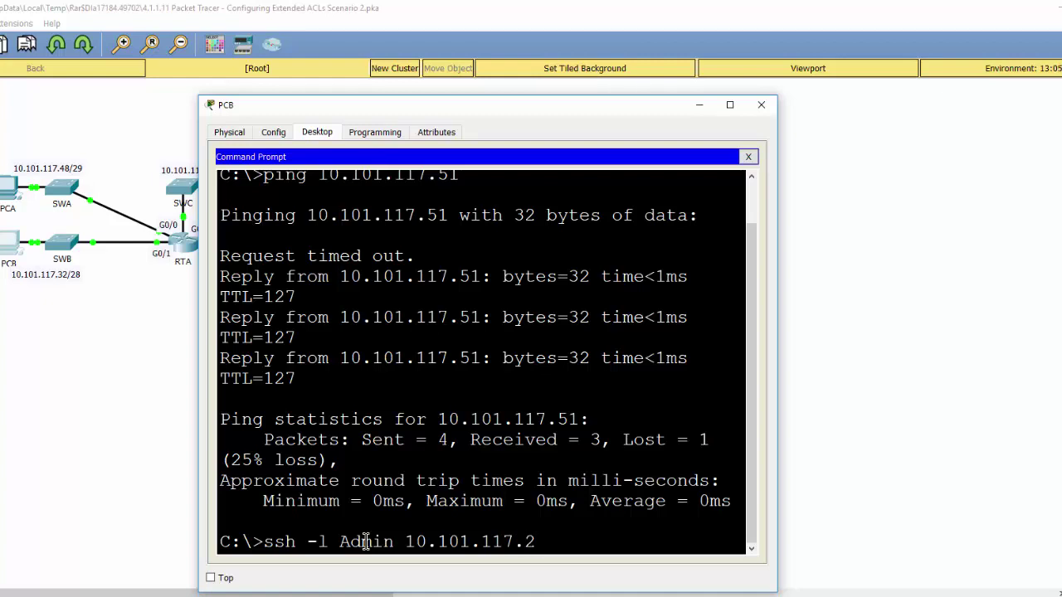
pyautogui.press('Return')
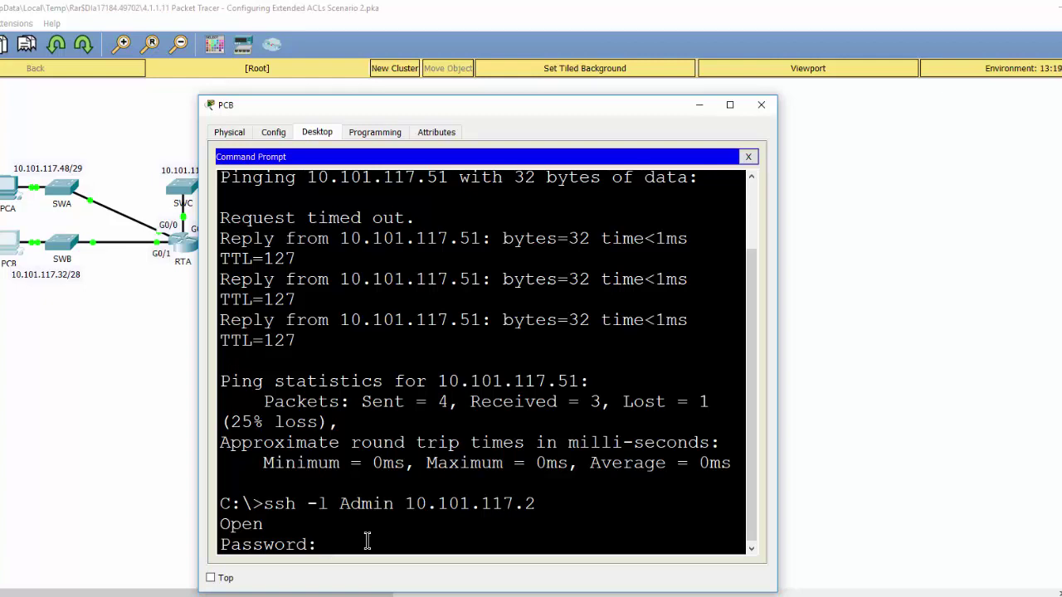
pyautogui.press('Return')
pyautogui.press('Return')
pyautogui.press('Return')
pyautogui.press('Return')
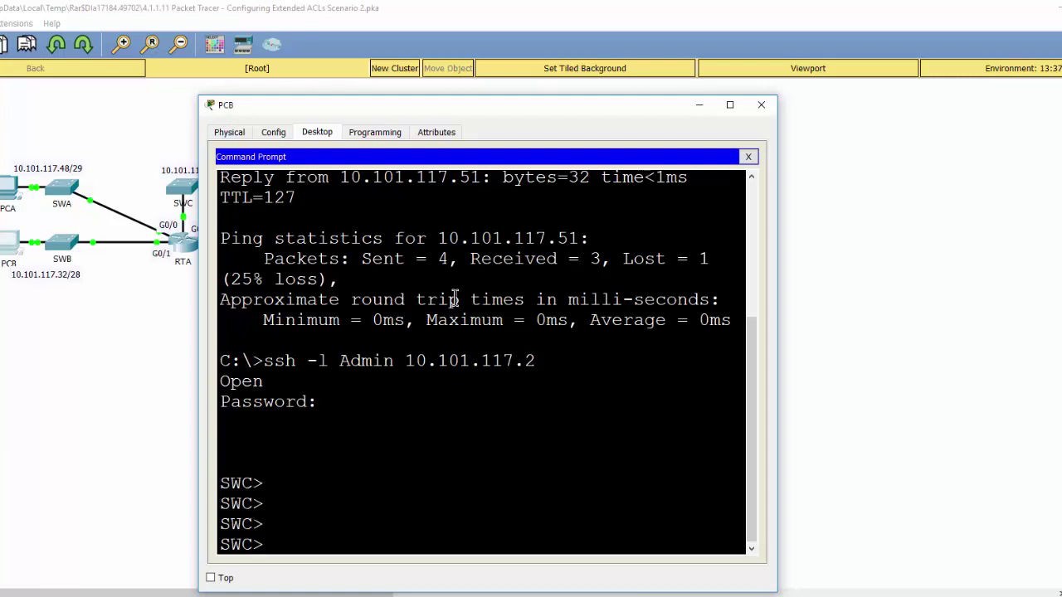
# - Switch to PCA's command prompt and enter ssh -l Admin 10.101.117.2
pyautogui.click(704, 106)
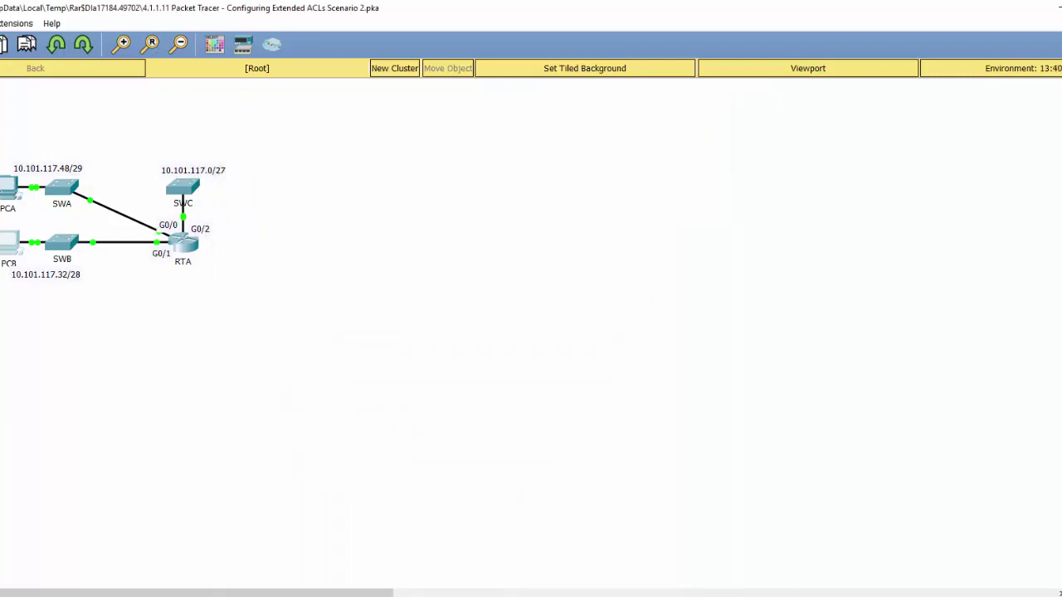
pyautogui.click(8, 196)
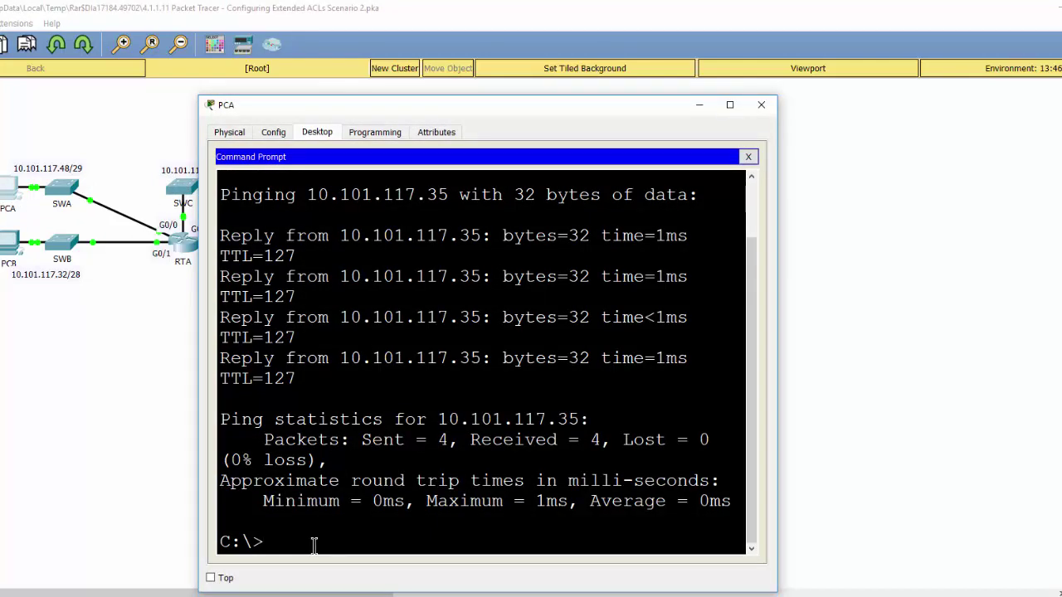
pyautogui.write('ssh -l Admin')
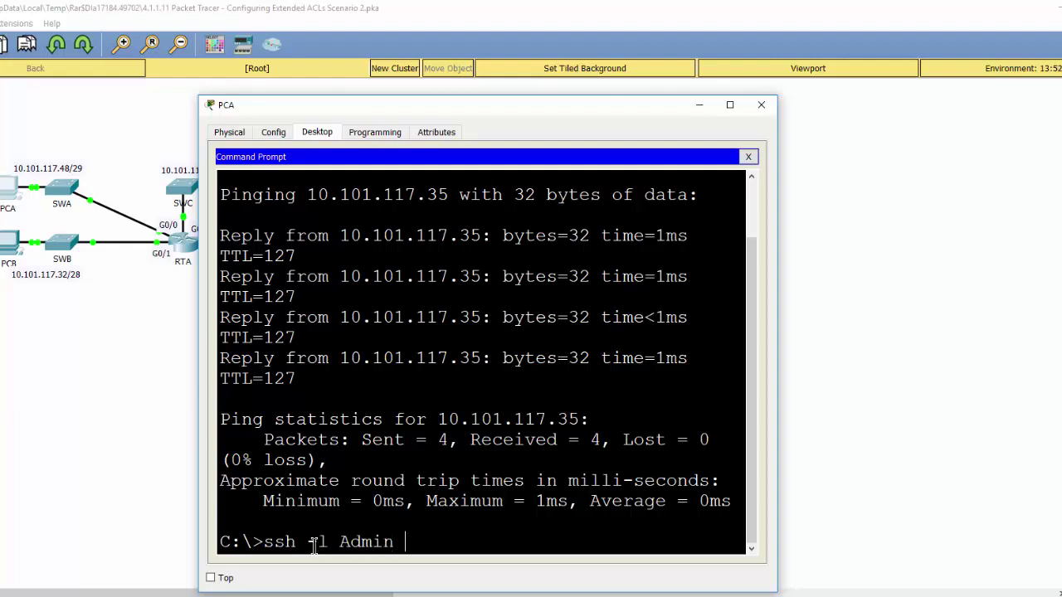
pyautogui.write(' 10.101.117.2')
# - Run the SSH to 10.101.117.2 from PCA, watch it time out, then begin retyping ssh -l Admin
pyautogui.press('Return')
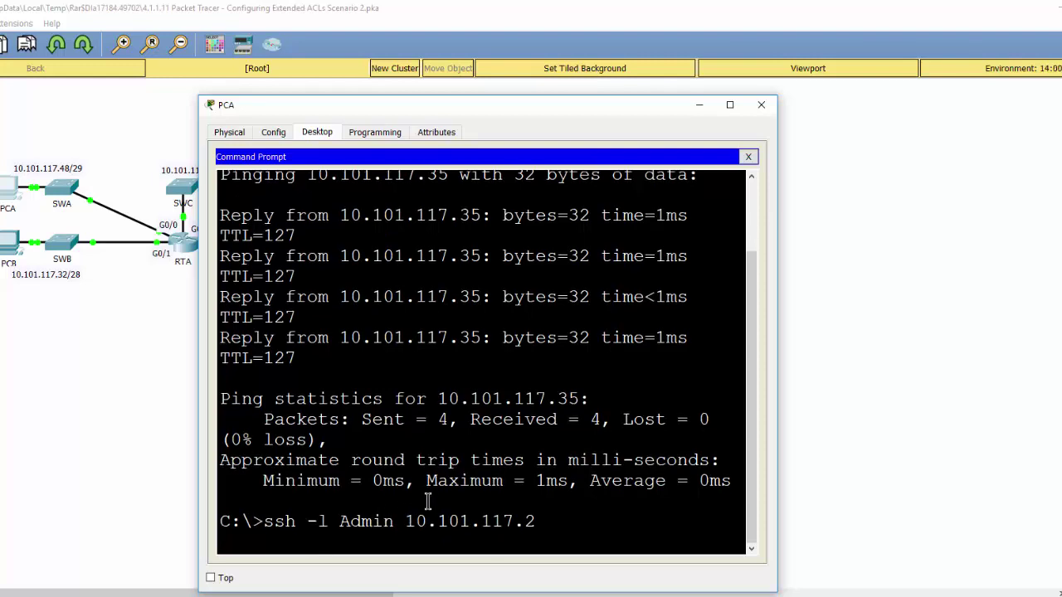
pyautogui.moveTo(514, 108); pyautogui.dragTo(519, 85)
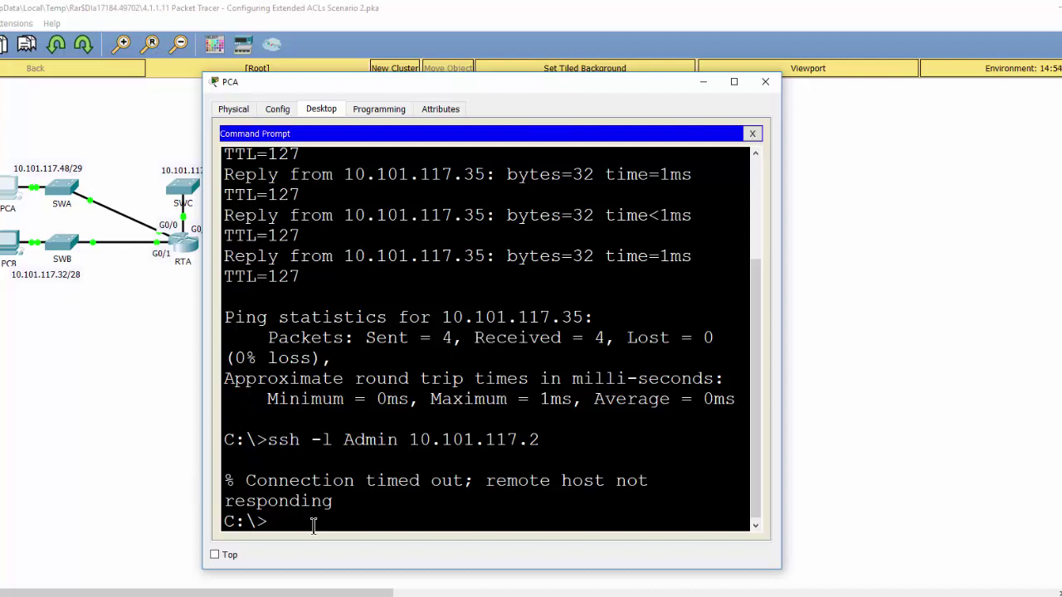
pyautogui.write('sh')
pyautogui.write('ow')
pyautogui.press('BackSpace')
pyautogui.press('BackSpace')
pyautogui.press('BackSpace')
pyautogui.write('sh -l Admin')
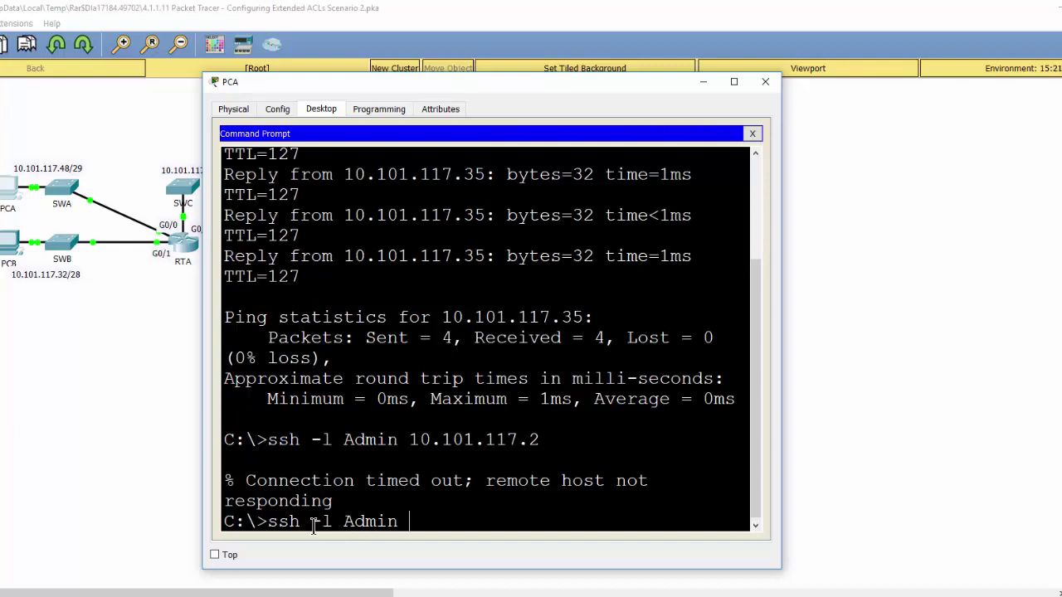
# - Complete the SSH to SWB at 10.101.117.34 from PCA and enter the password to reach SWB>
pyautogui.write('10.101.117.34')
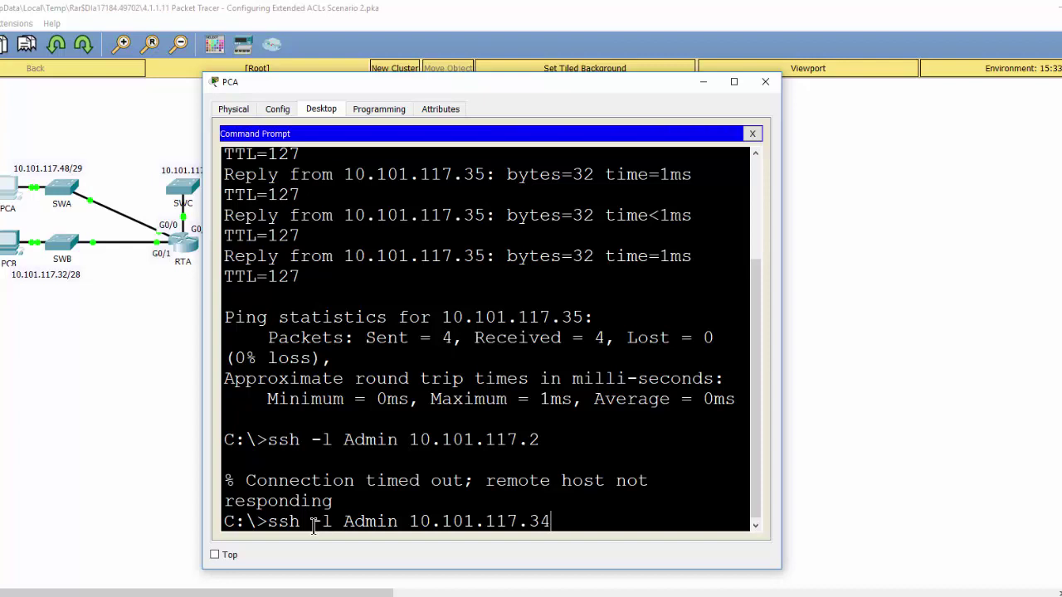
pyautogui.press('Return')
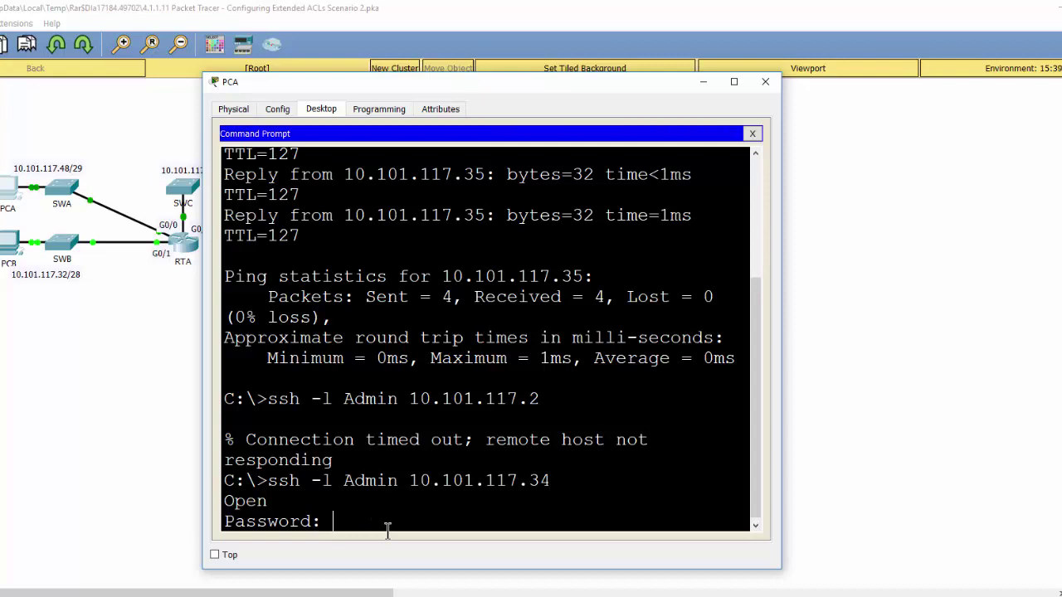
pyautogui.press('Return')
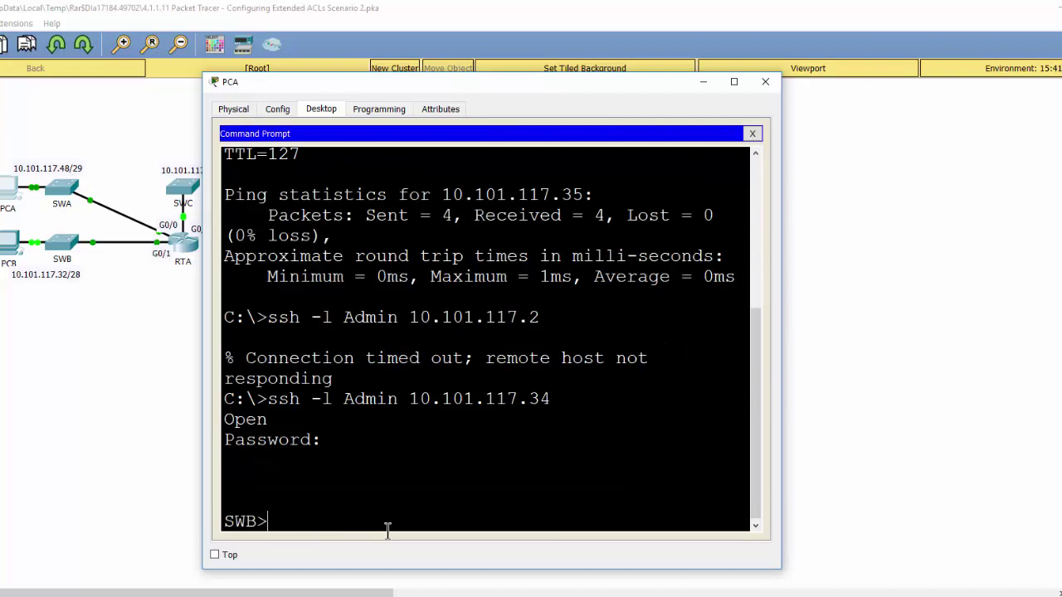
pyautogui.press('Return')
pyautogui.press('Return')
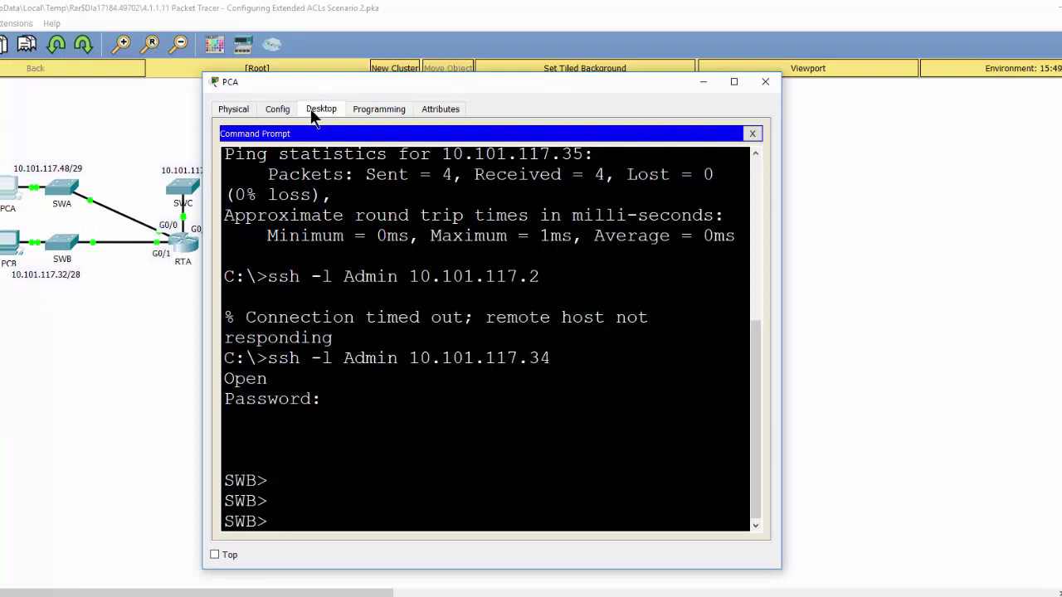
pyautogui.moveTo(323, 83); pyautogui.dragTo(344, 80)
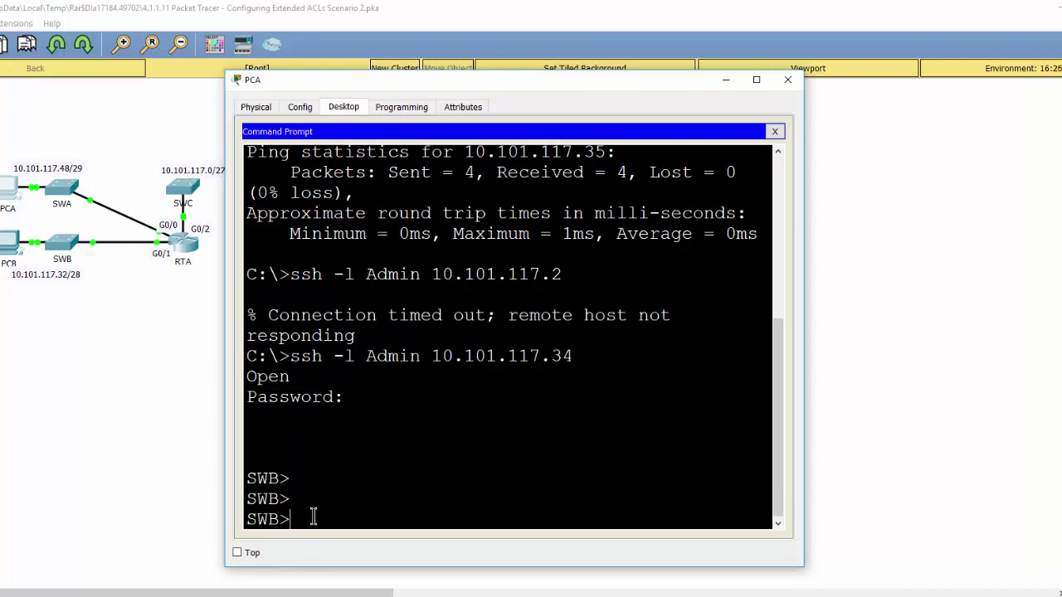
# - Enter privileged mode on SWB with enable and its password
pyautogui.write('en')
pyautogui.press('Return')
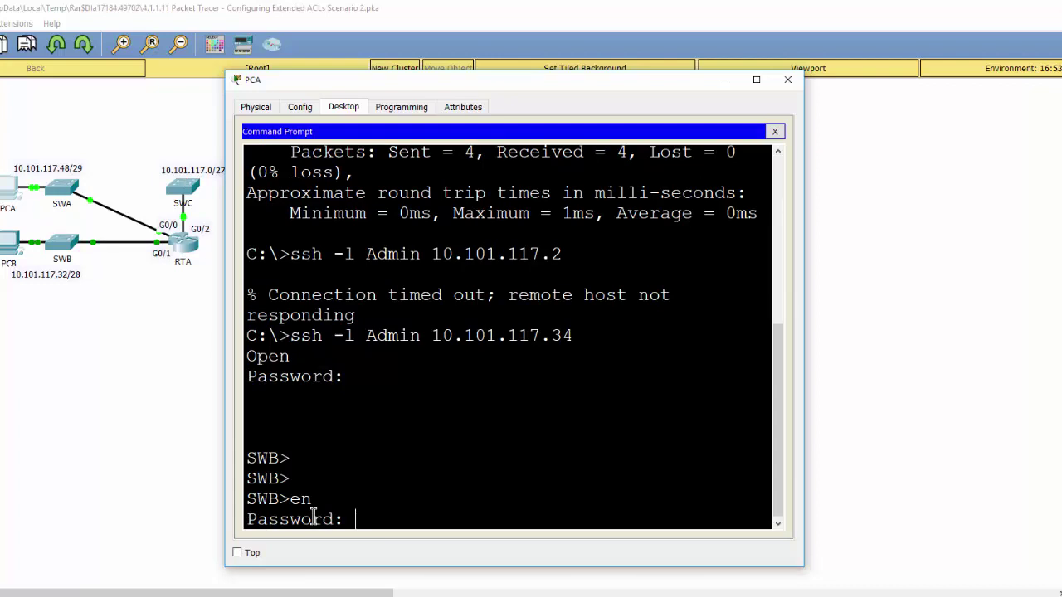
pyautogui.press('Return')
pyautogui.press('Return')
pyautogui.press('Return')
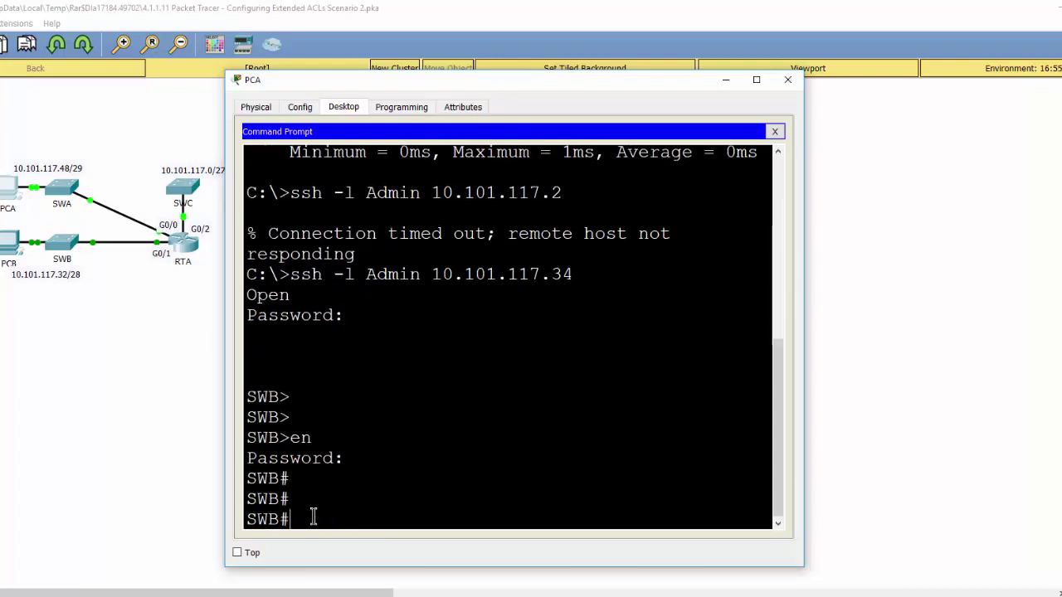
# - From SWB#, SSH to SWC at 10.101.117.2 as Admin and submit the password
pyautogui.write('ssh -l Admin')
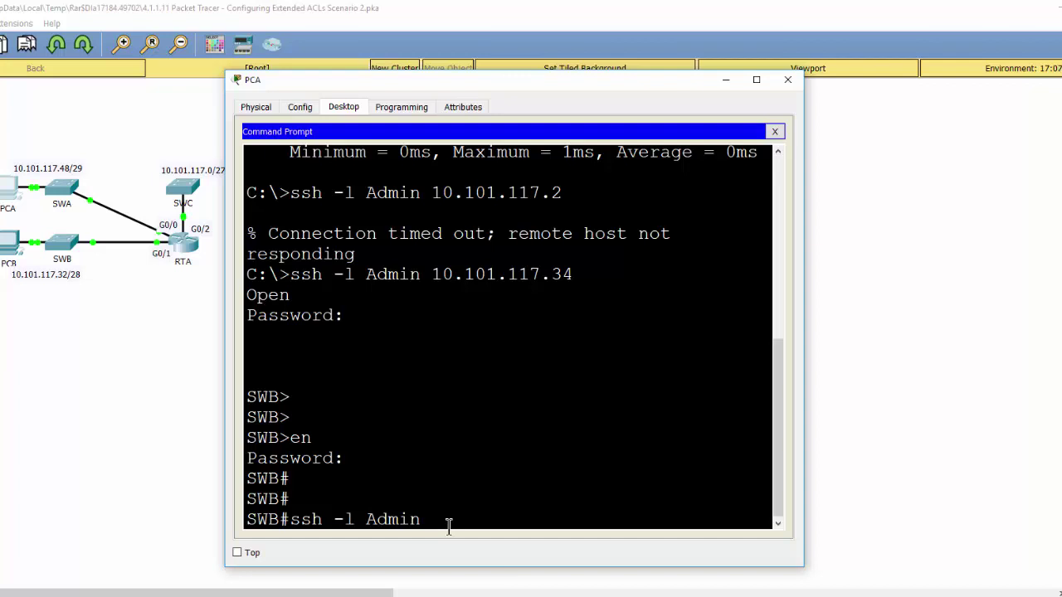
pyautogui.write('10.101.117.2')
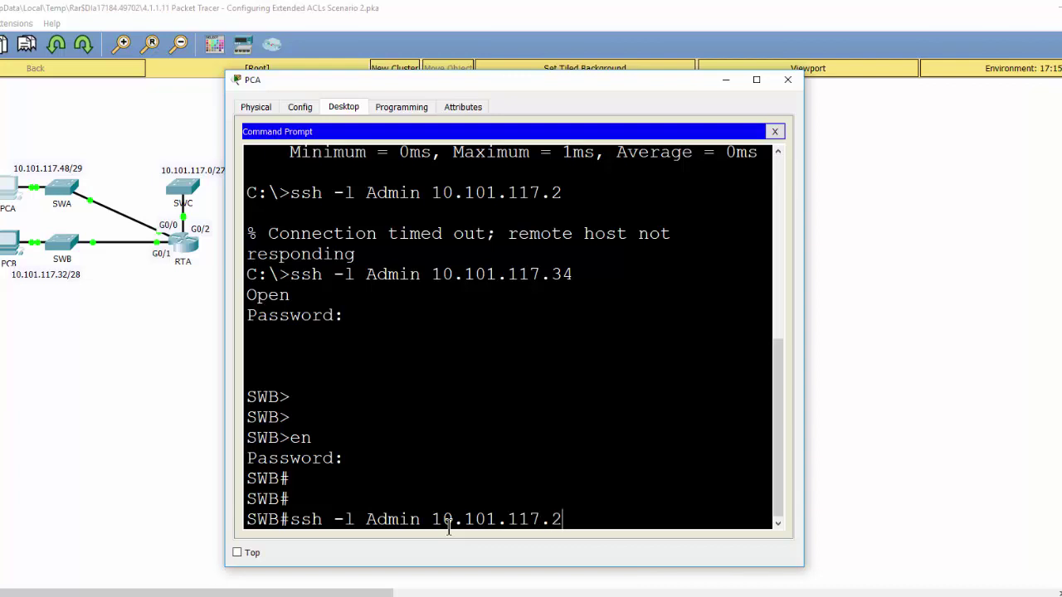
pyautogui.press('Return')
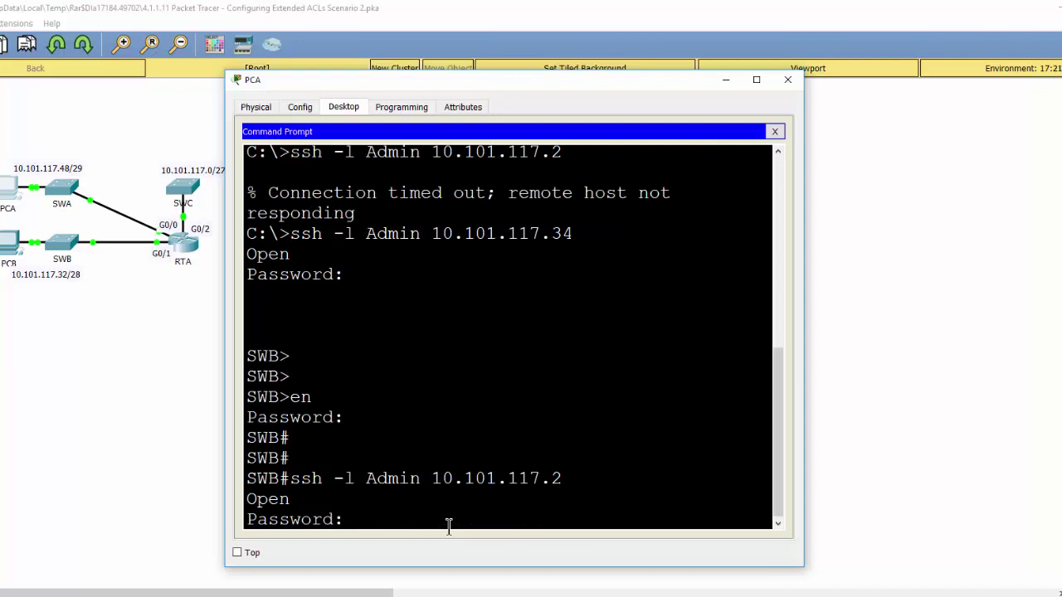
pyautogui.press('Return')
pyautogui.press('Return')
pyautogui.press('Return')
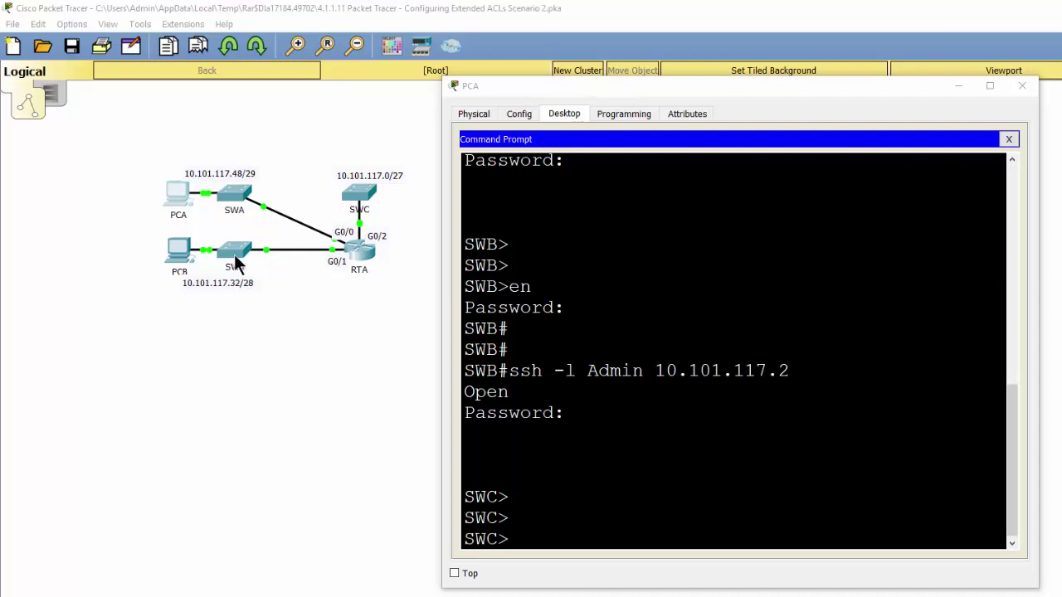
# - In RTA's CLI, highlight 'ip access-group 199 in' under GigabitEthernet0/0 in the running-config
pyautogui.click(357, 251)
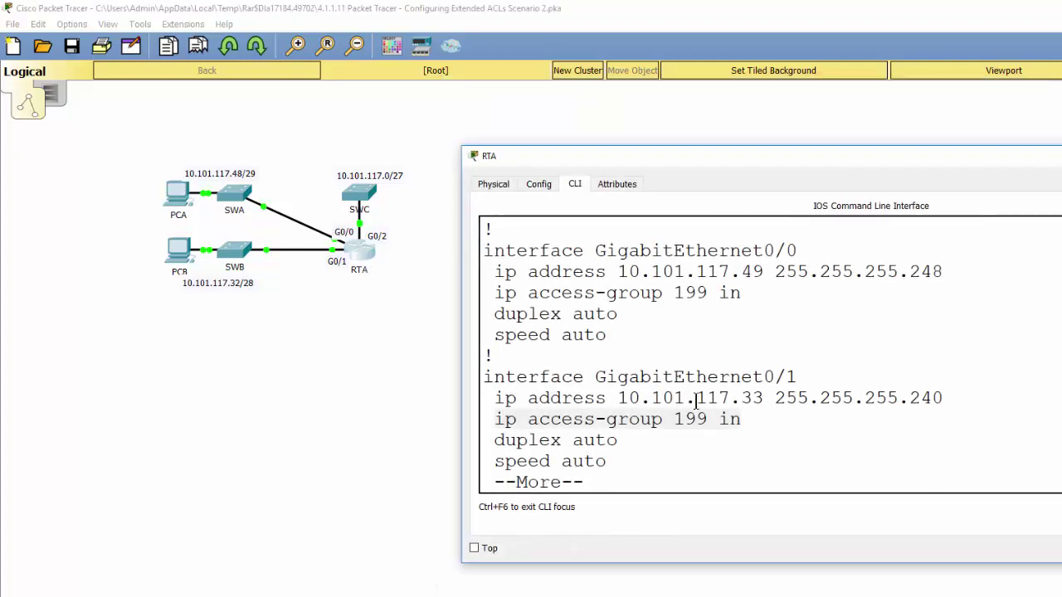
pyautogui.scroll(2, 697, 398)
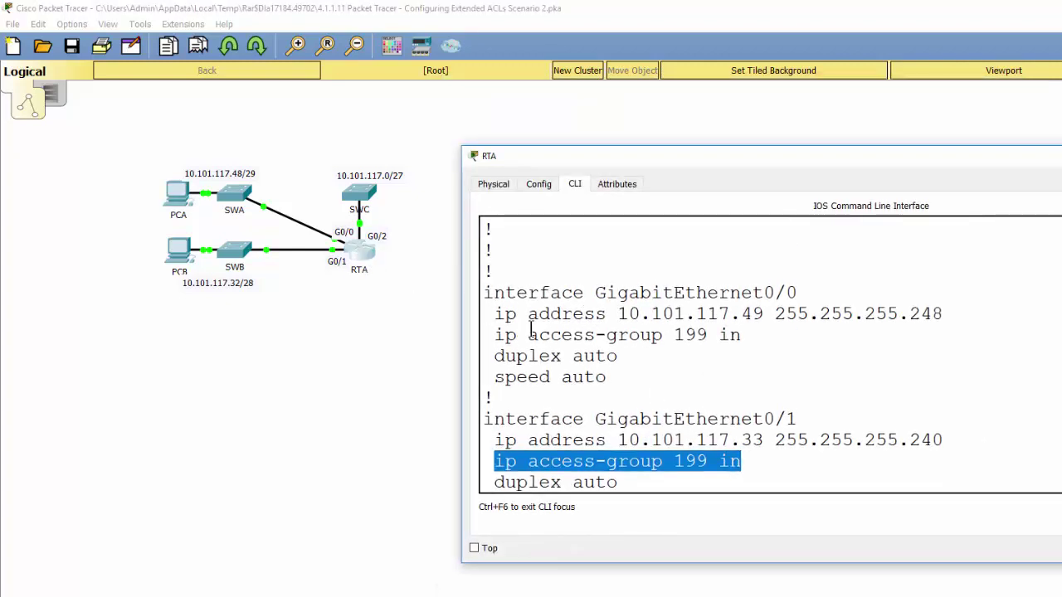
pyautogui.moveTo(495, 334); pyautogui.dragTo(732, 343)
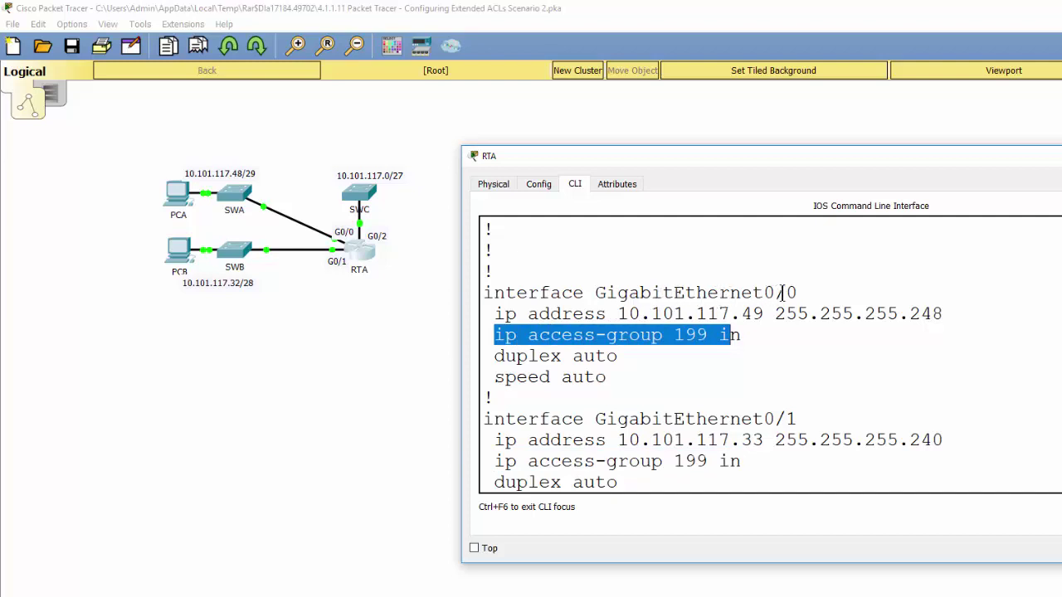
pyautogui.click(728, 335)
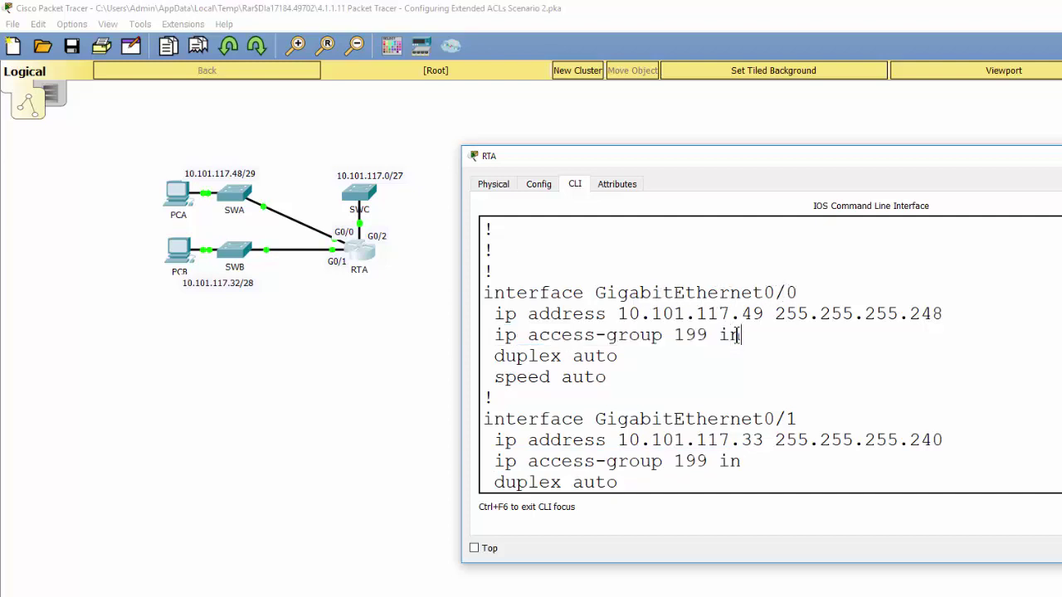
pyautogui.moveTo(719, 336); pyautogui.dragTo(735, 334)
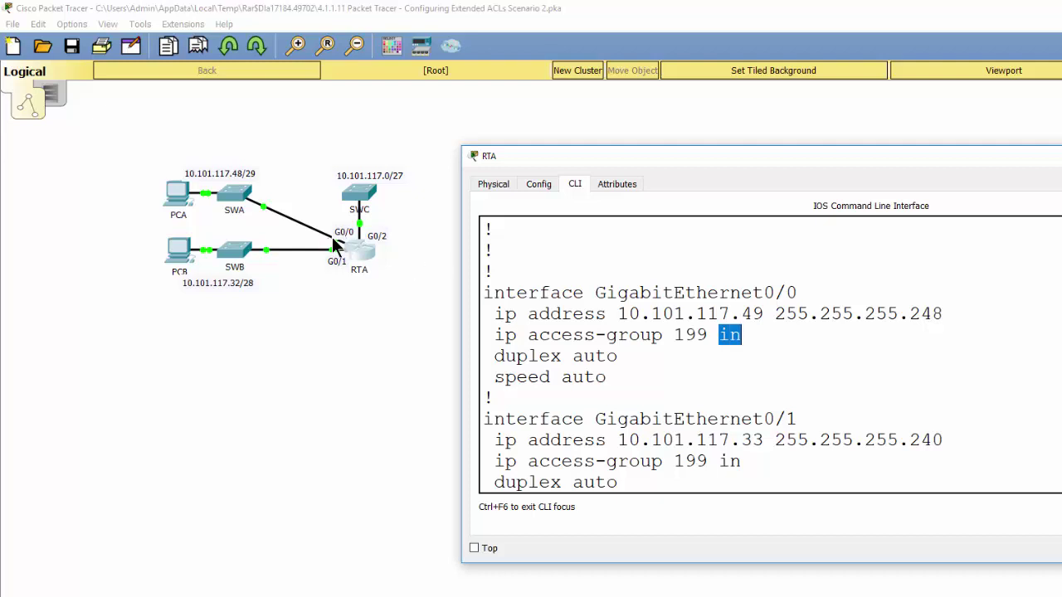
pyautogui.scroll(-1, 757, 378)
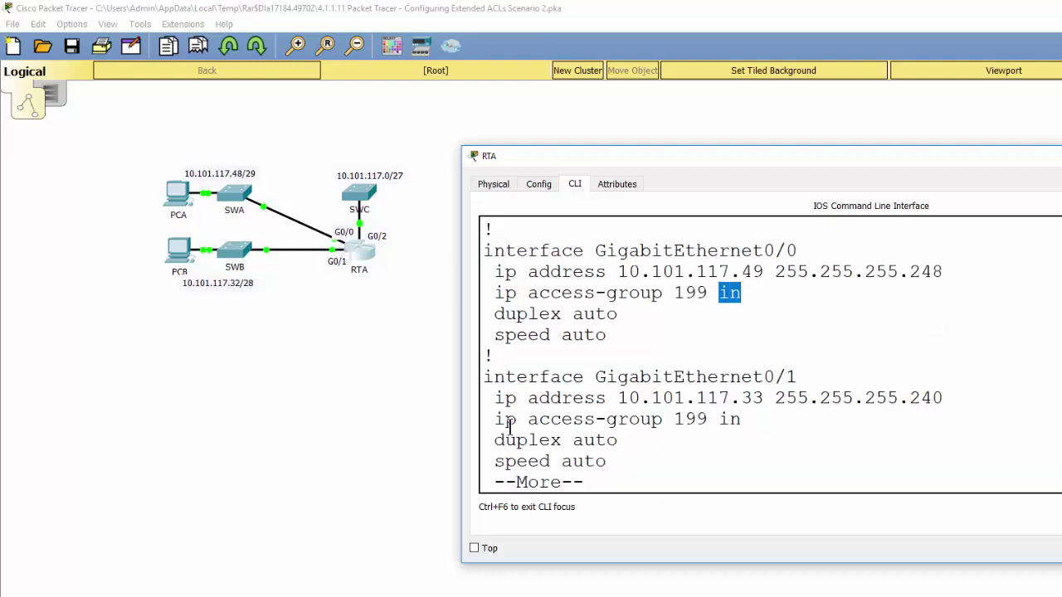
# - Highlight 'ip access-group 199 in' under GigabitEthernet0/1, then page further through the configuration
pyautogui.moveTo(495, 418); pyautogui.dragTo(739, 420)
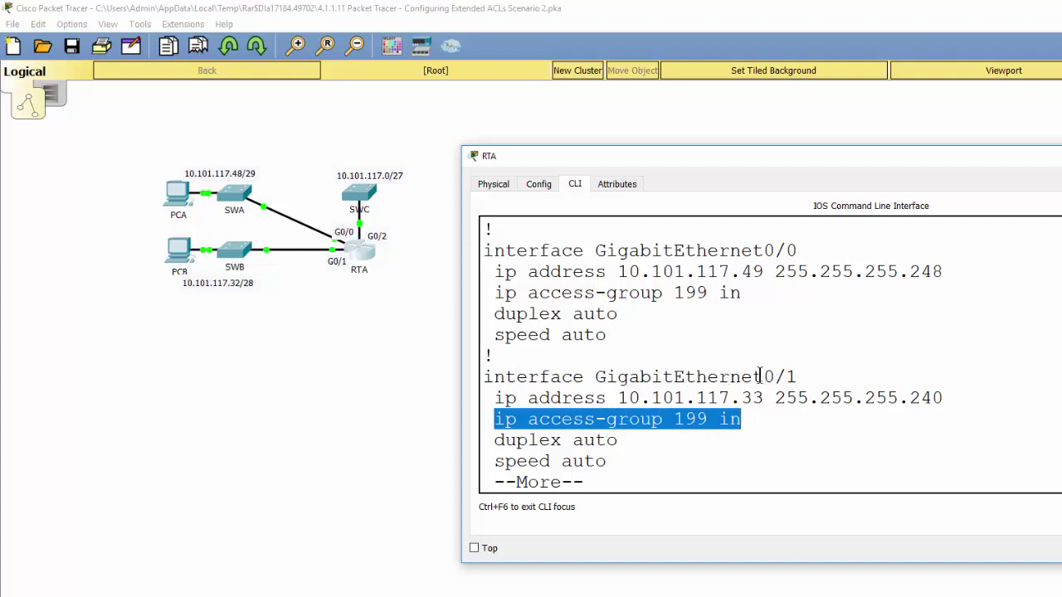
pyautogui.moveTo(763, 378); pyautogui.dragTo(802, 378)
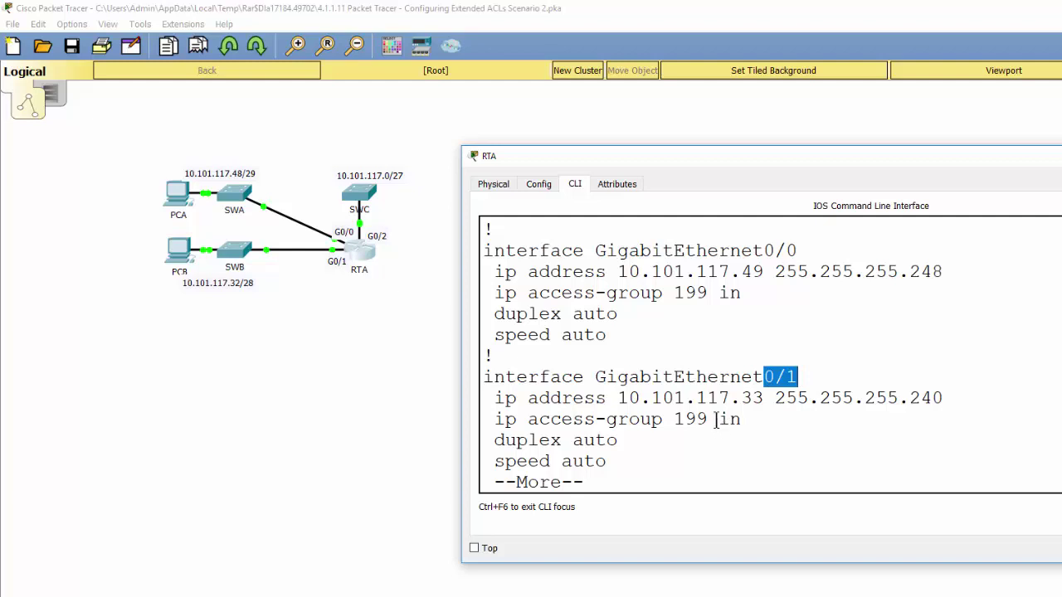
pyautogui.moveTo(717, 420); pyautogui.dragTo(745, 420)
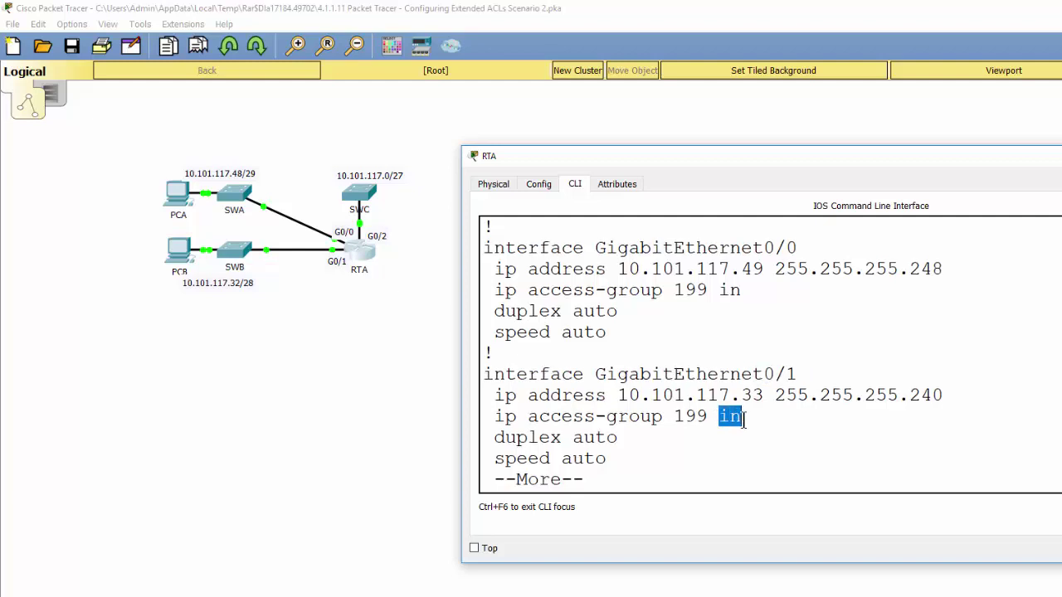
pyautogui.click(644, 459)
pyautogui.press('Return')
pyautogui.press('Return')
pyautogui.press('Return')
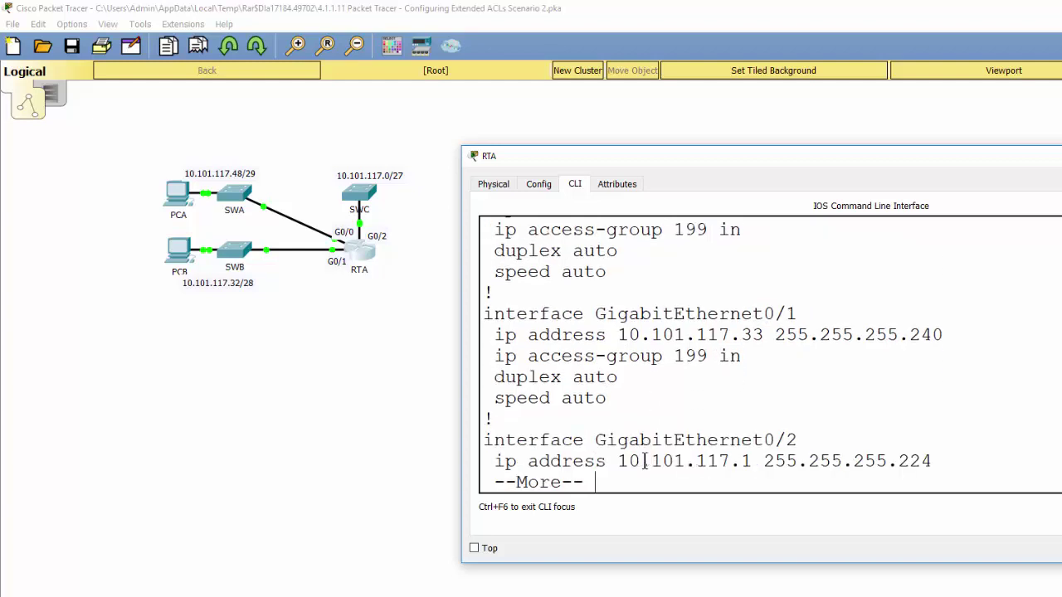
pyautogui.press('Return')
pyautogui.press('Return')
pyautogui.press('Return')
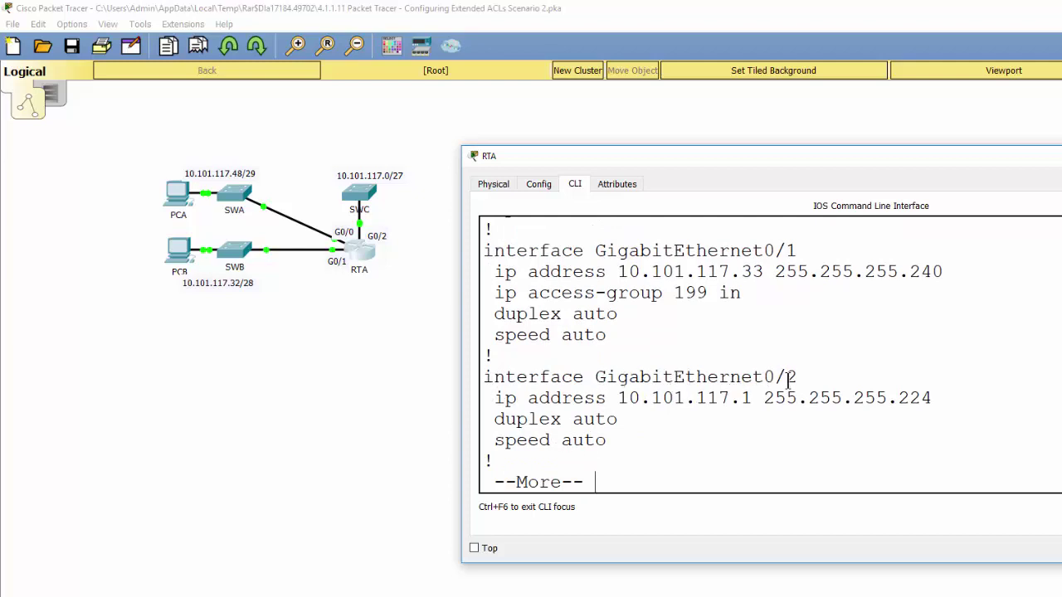
# - From PCA's command prompt, run ssh -l Admin 10.101.117.34 and see it time out
pyautogui.click(180, 200)
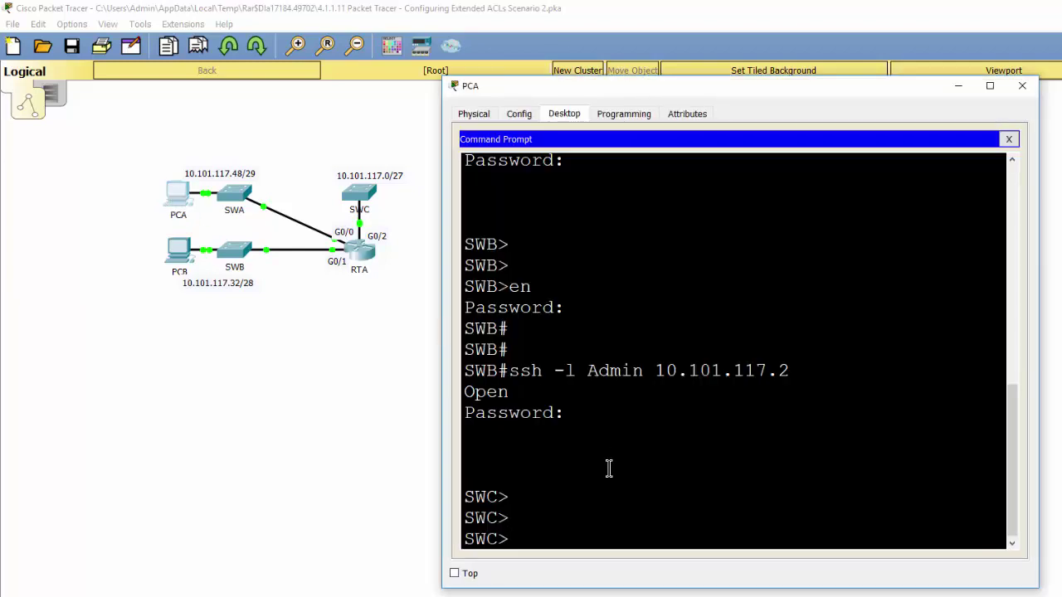
pyautogui.click(596, 524)
pyautogui.write('ss')
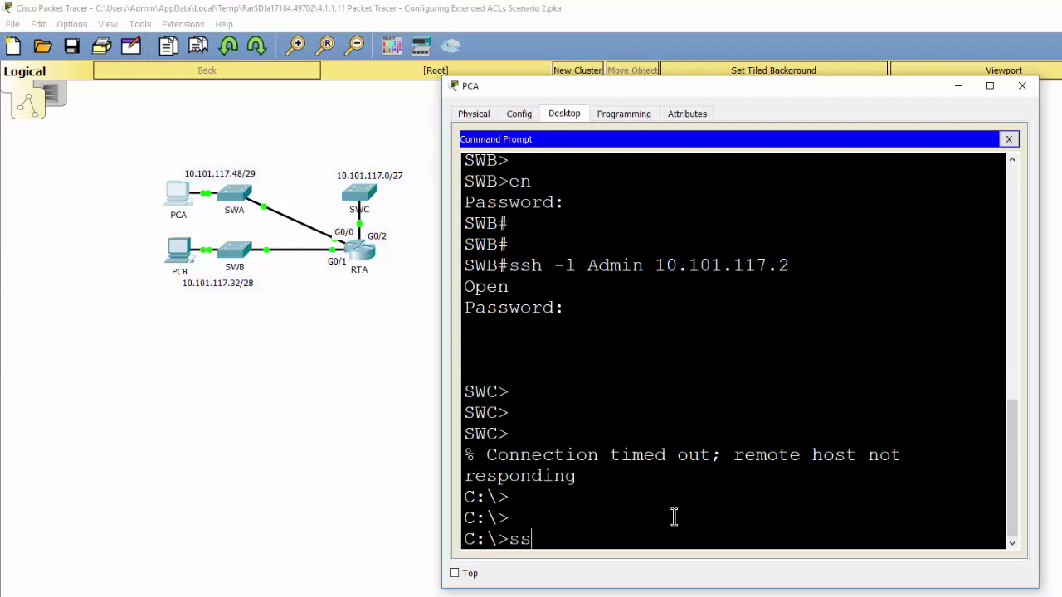
pyautogui.write('h -l Admin')
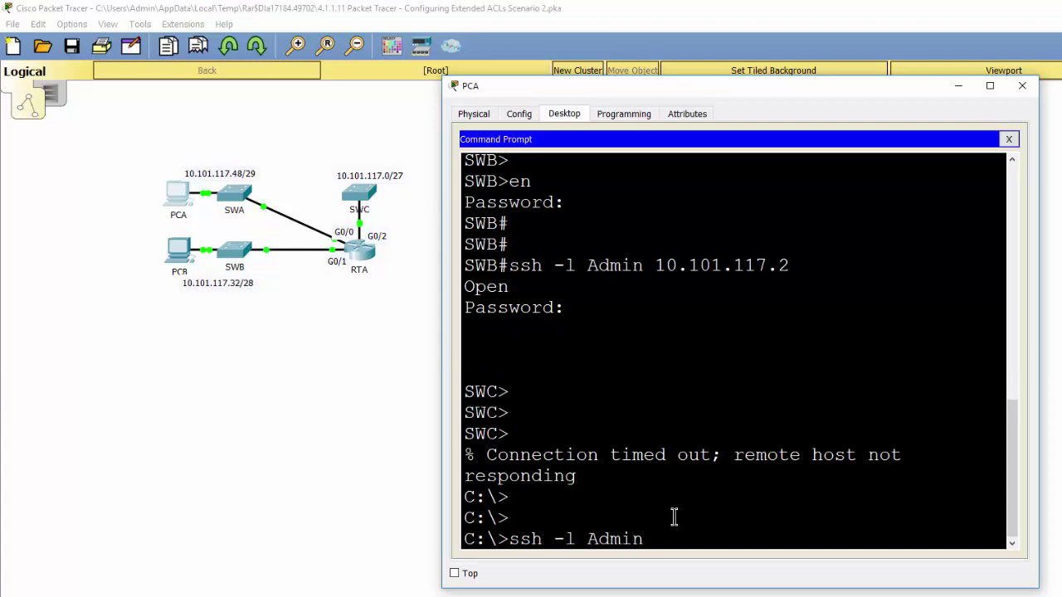
pyautogui.write(' 10.101.117.34')
pyautogui.press('Return')
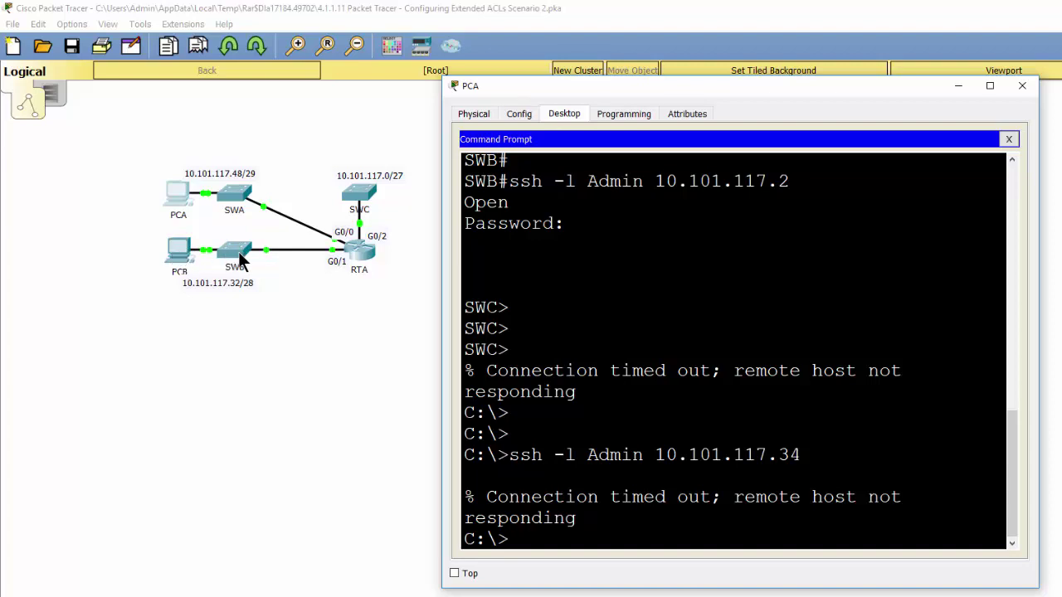
# - From PCB's command prompt, SSH to SWC at 10.101.117.2 as Admin and submit the password
pyautogui.click(182, 259)
pyautogui.click(181, 260)
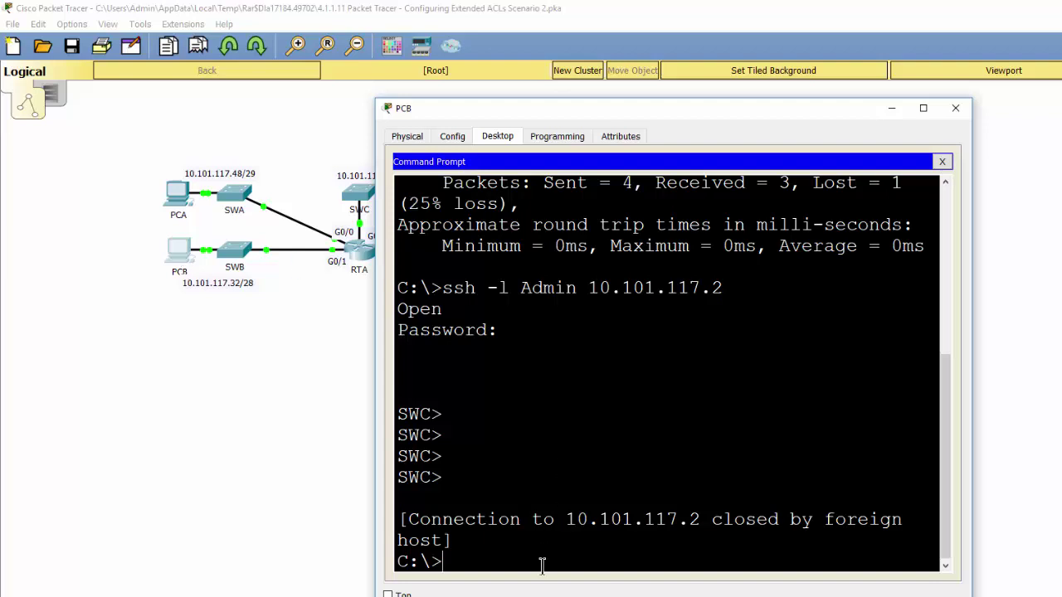
pyautogui.write('a')
pyautogui.press('BackSpace')
pyautogui.write('ssh -l 10.101.117')
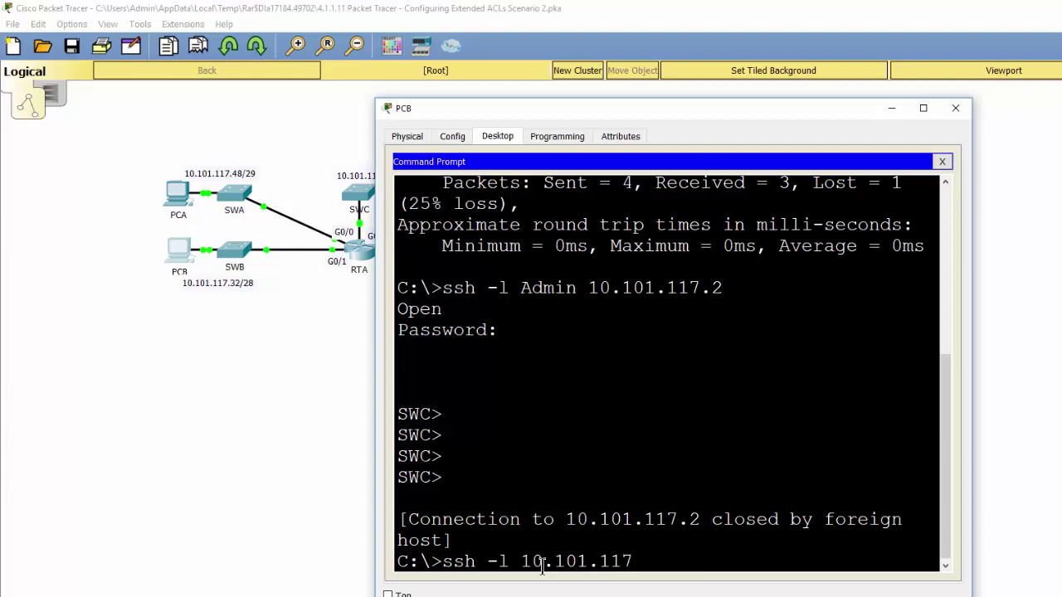
pyautogui.write('.2')
pyautogui.write('A')
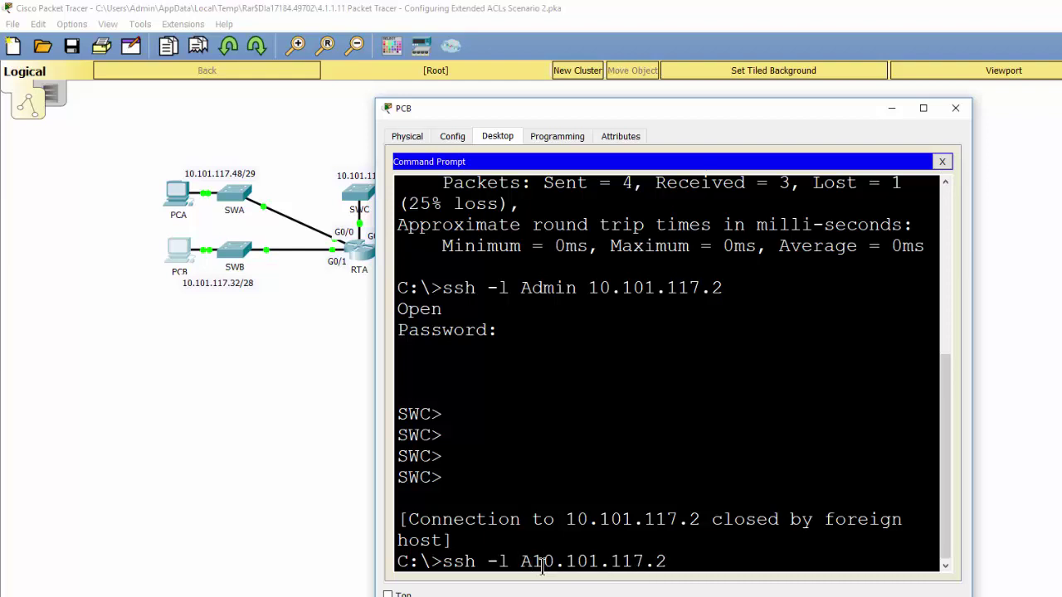
pyautogui.write('dmin')
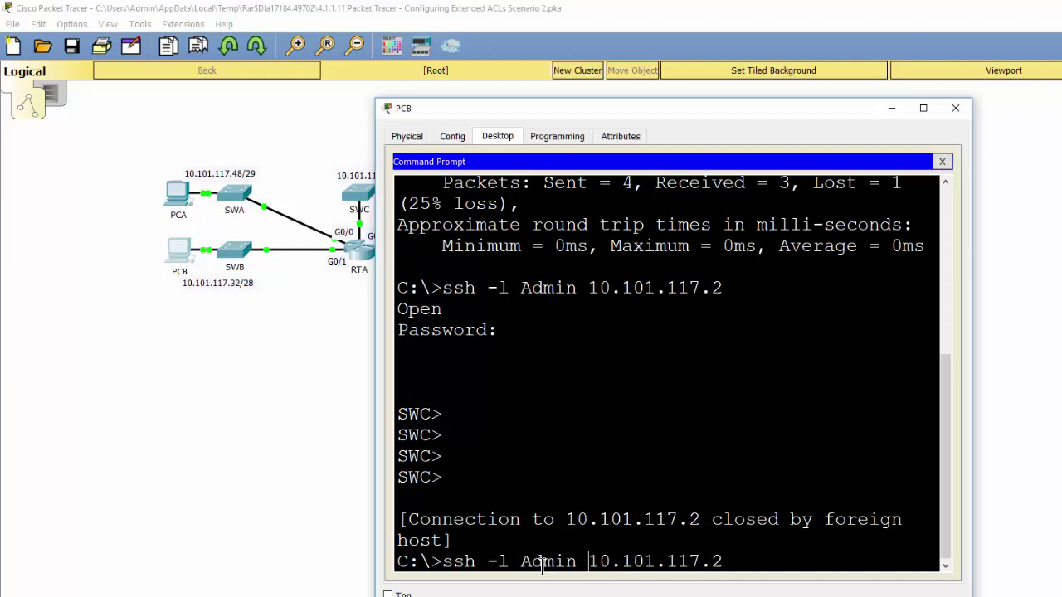
pyautogui.press('Return')
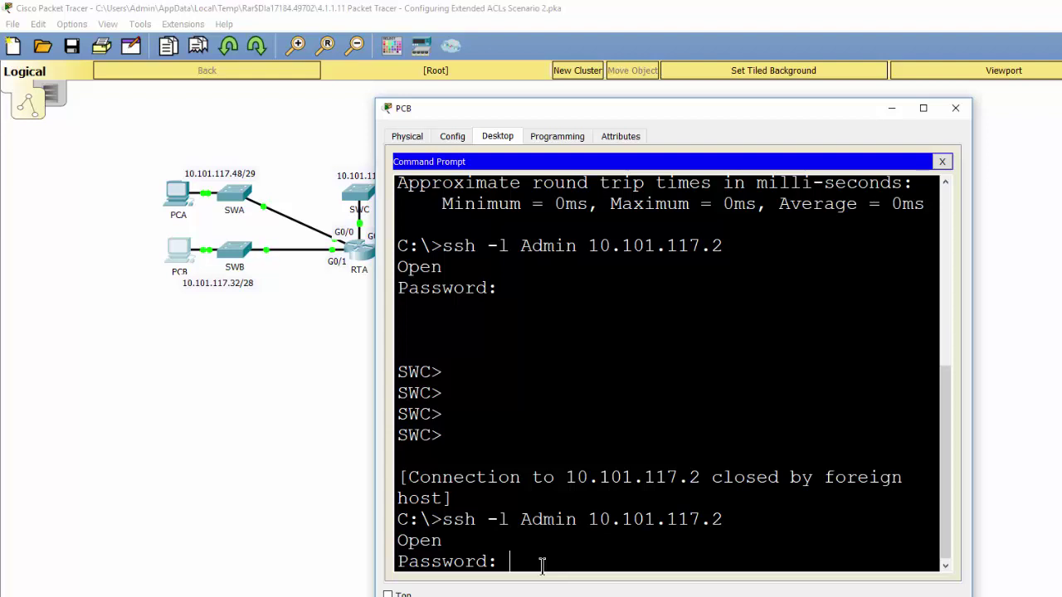
pyautogui.press('Return')
pyautogui.press('Return')
pyautogui.press('Return')
pyautogui.press('Return')
pyautogui.press('Return')
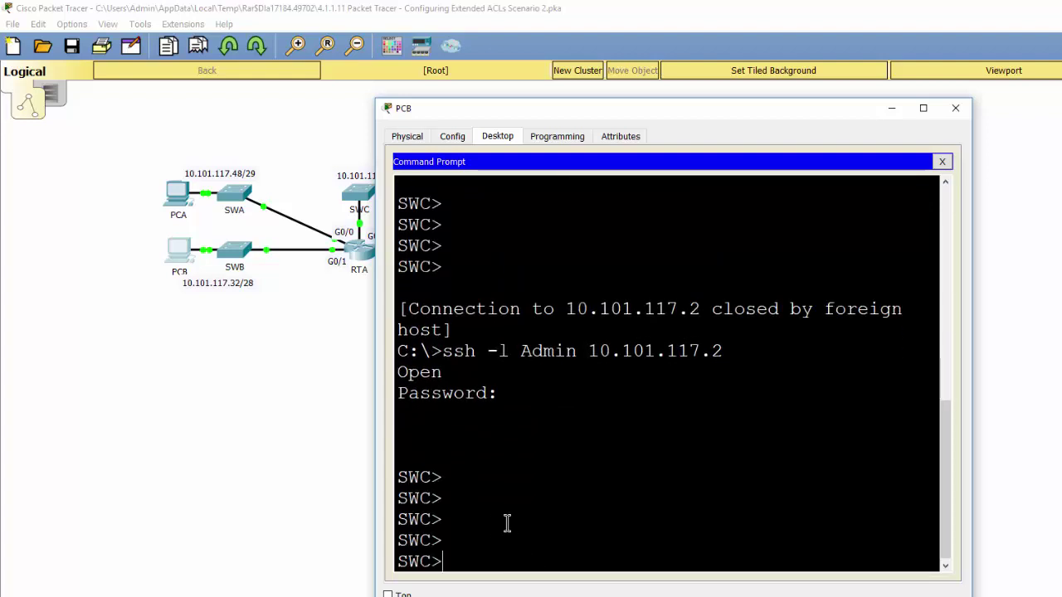